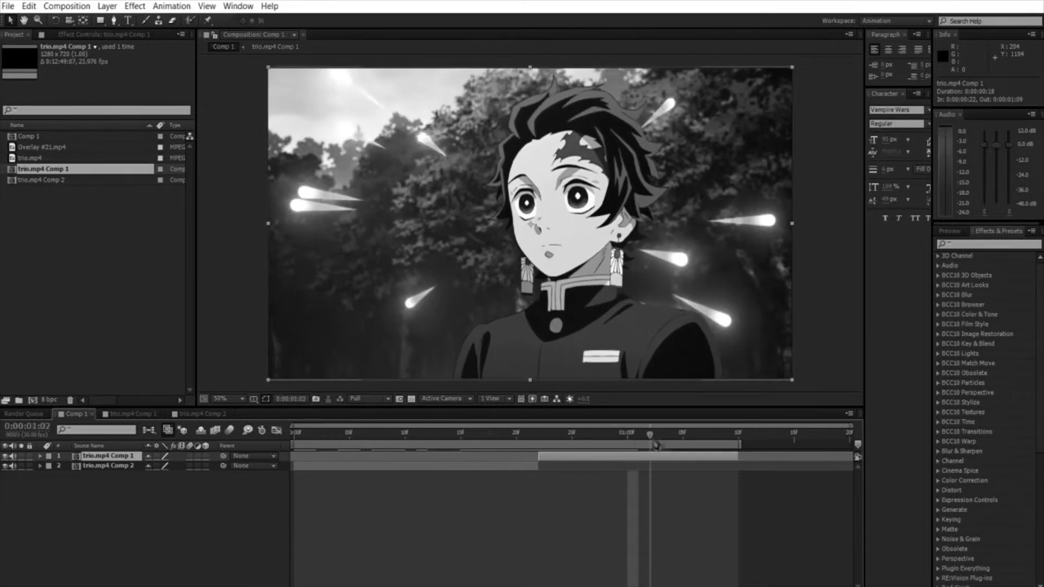
Step: Match the trio.mp4 Comp 2 layer's scale to trio.mp4 Comp 1 by setting it to 149.9, 151.2%
{"action": "key", "text": "s"}
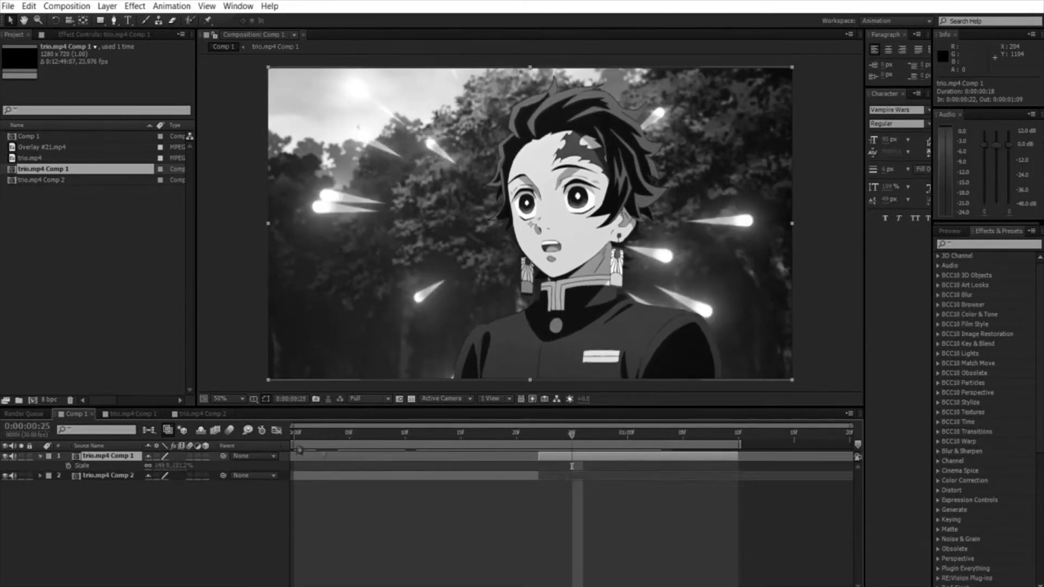
{"action": "left_click", "coordinate": [118, 476]}
{"action": "key", "text": "s"}
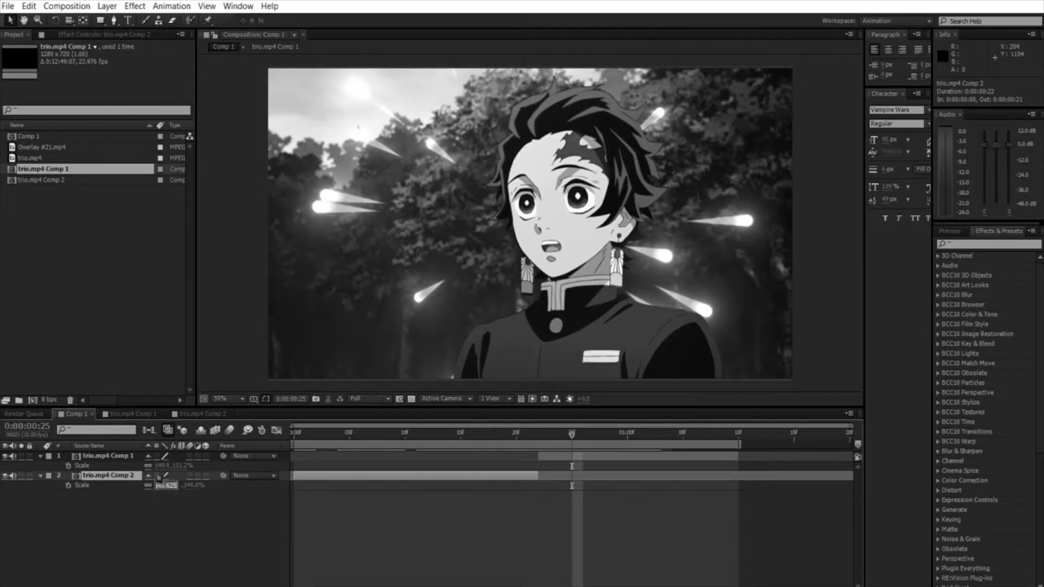
{"action": "left_click", "coordinate": [181, 477]}
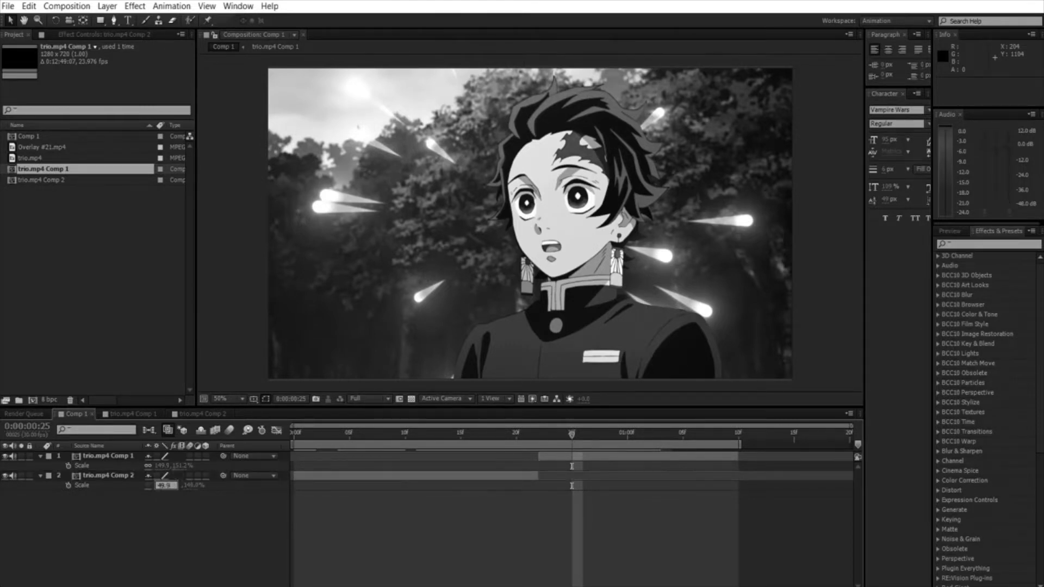
{"action": "left_click", "coordinate": [204, 477]}
{"action": "left_click", "coordinate": [181, 485]}
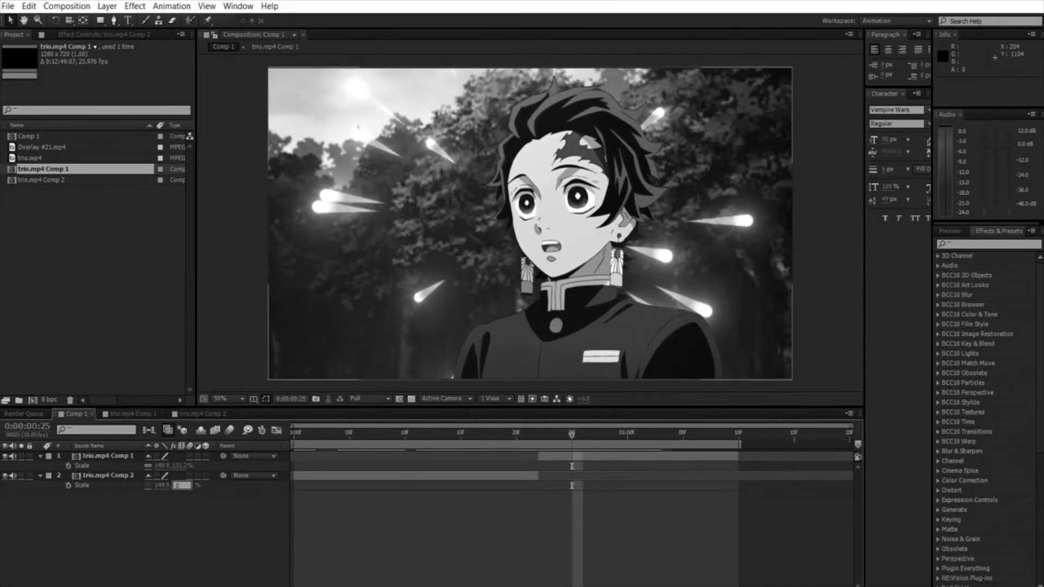
{"action": "key", "text": "Return"}
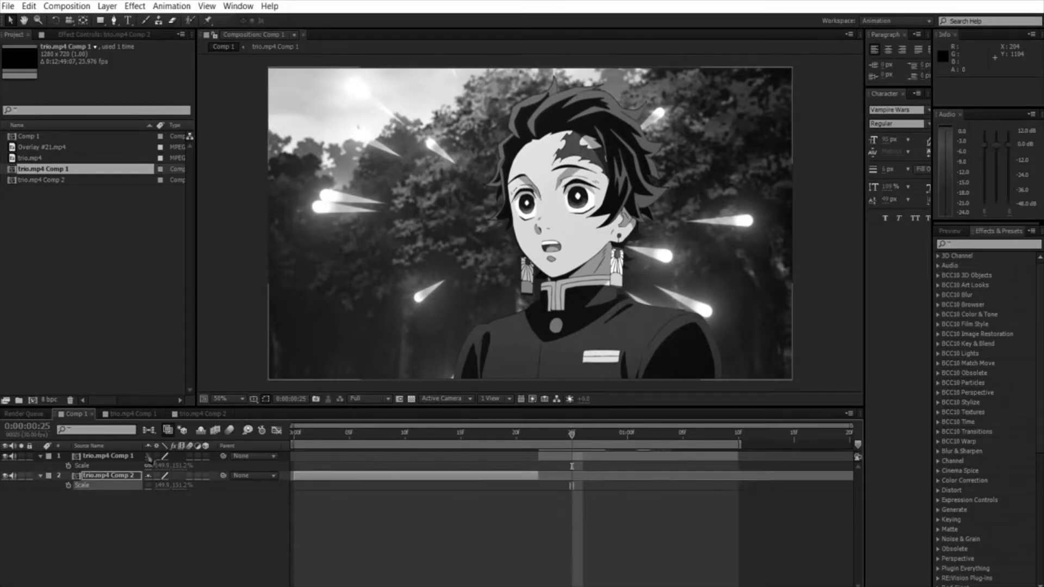
{"action": "left_click", "coordinate": [88, 505]}
{"action": "key", "text": "s"}
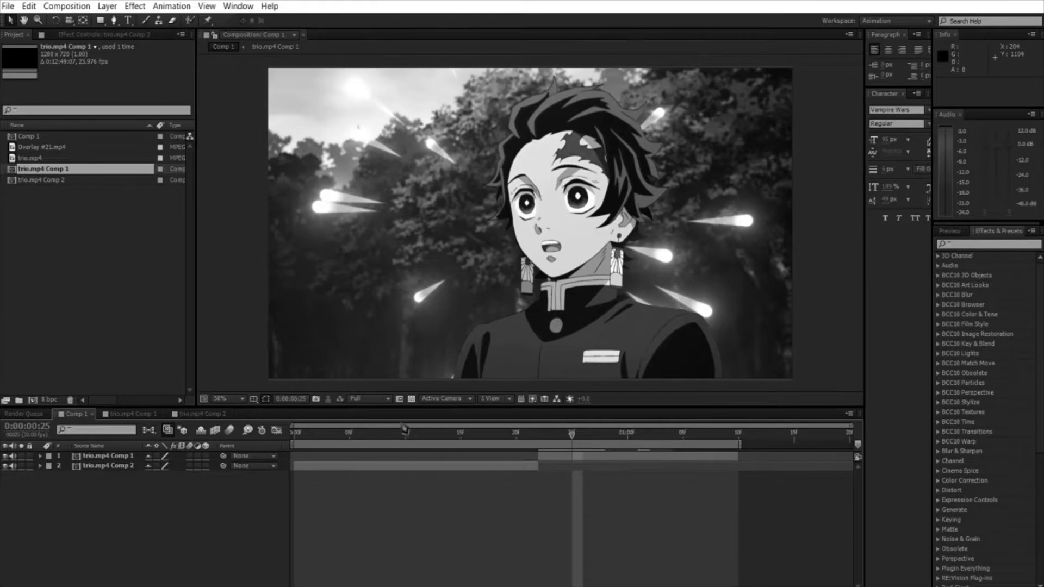
Step: Animate trio.mp4 Comp 2's scale from about 533.9, 538.5% at the start to 149.9, 151.2% at 0:00:00:18
{"action": "left_click_drag", "start_coordinate": [404, 430], "coordinate": [294, 449]}
{"action": "left_click", "coordinate": [327, 466]}
{"action": "key", "text": "s"}
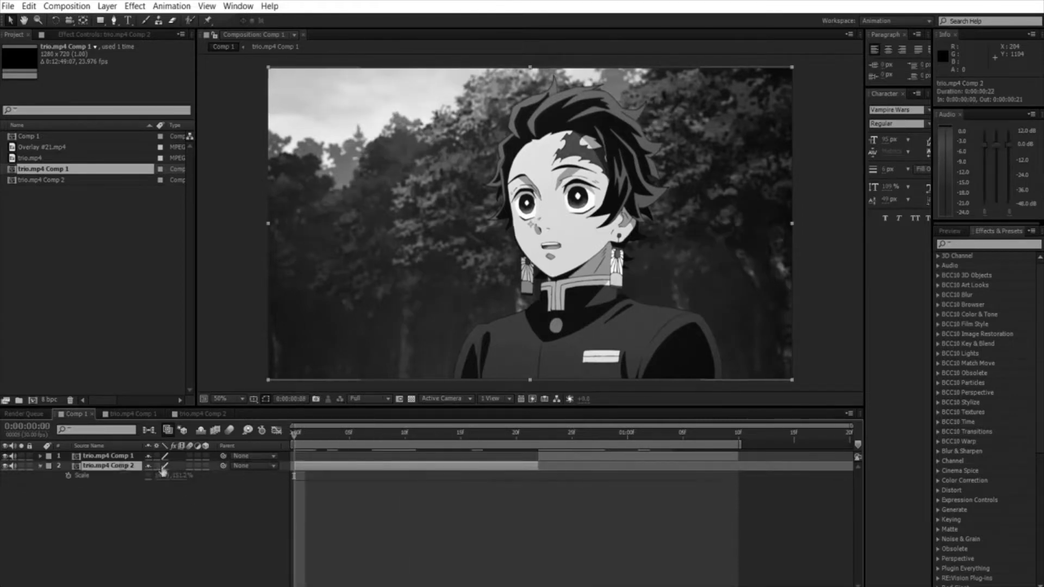
{"action": "left_click", "coordinate": [68, 476]}
{"action": "left_click_drag", "start_coordinate": [165, 475], "coordinate": [191, 475]}
{"action": "key", "text": "ctrl+z"}
{"action": "left_click", "coordinate": [295, 476]}
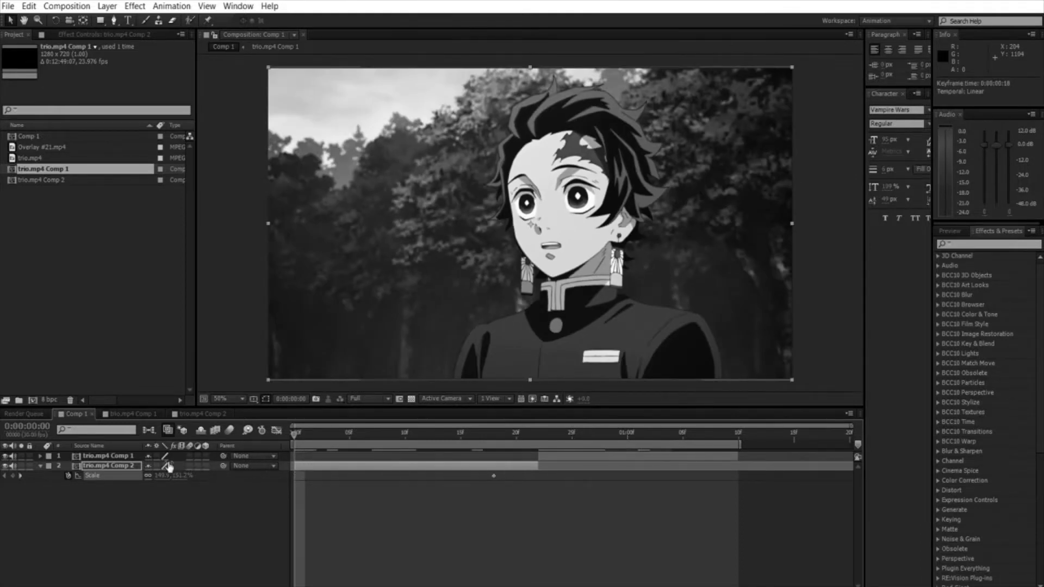
{"action": "left_click_drag", "start_coordinate": [165, 474], "coordinate": [374, 461]}
Step: Enable motion blur for the composition and for both trio.mp4 comp layers
{"action": "left_click", "coordinate": [230, 430]}
{"action": "left_click_drag", "start_coordinate": [190, 457], "coordinate": [190, 466]}
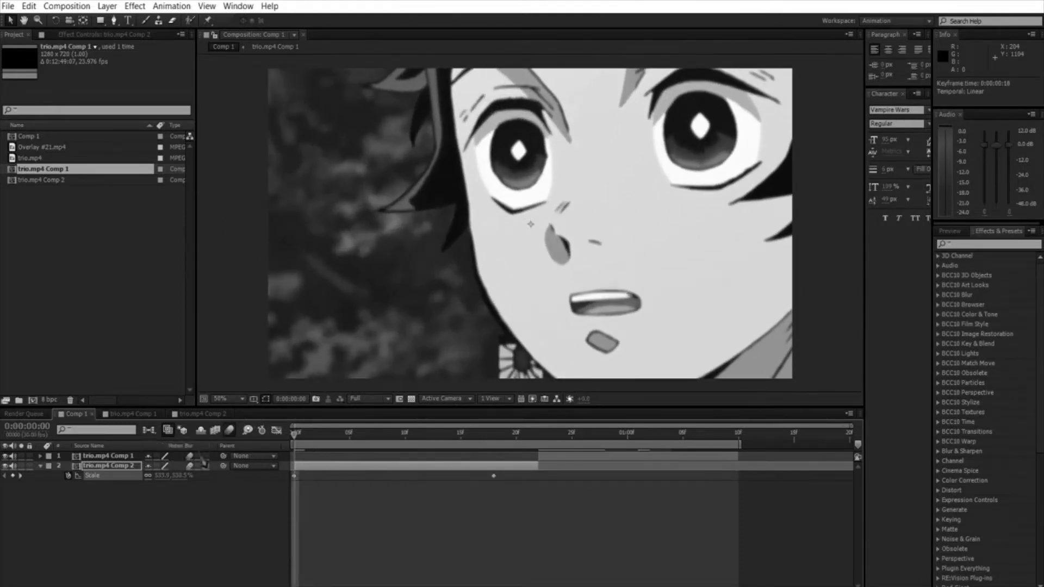
Step: Easy-ease trio.mp4 Comp 2's scale keyframes and reshape the value curve into a steep initial drop with a long, flat ease-out
{"action": "key", "text": "ctrl+k"}
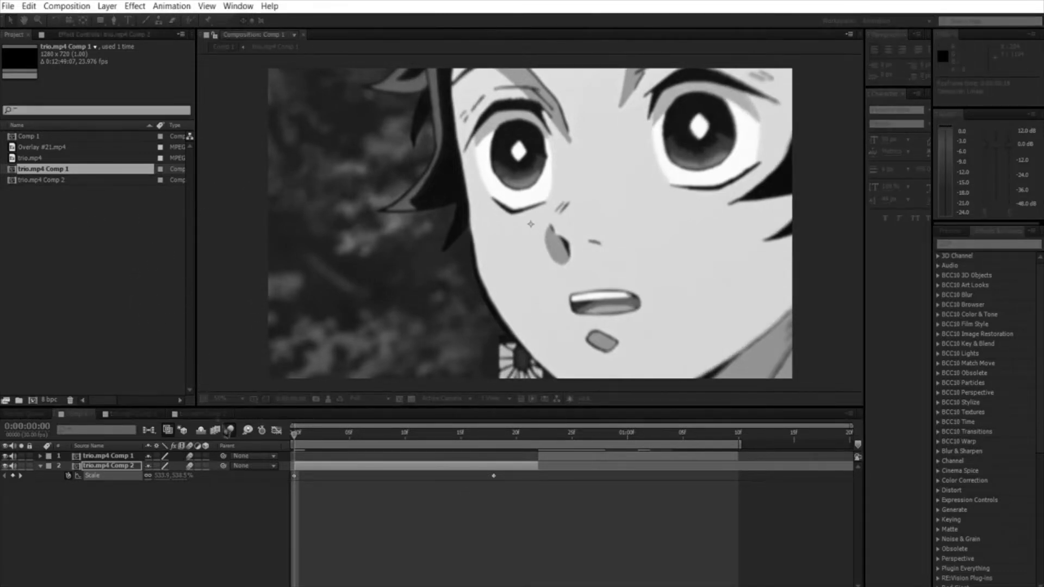
{"action": "key", "text": "shift+F3"}
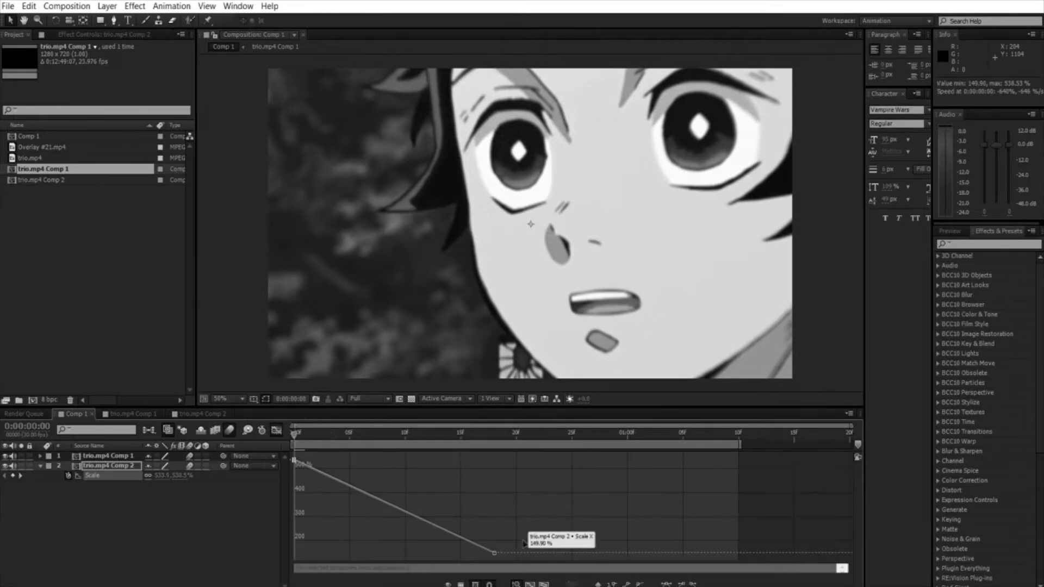
{"action": "left_click", "coordinate": [670, 583]}
{"action": "left_click", "coordinate": [548, 490]}
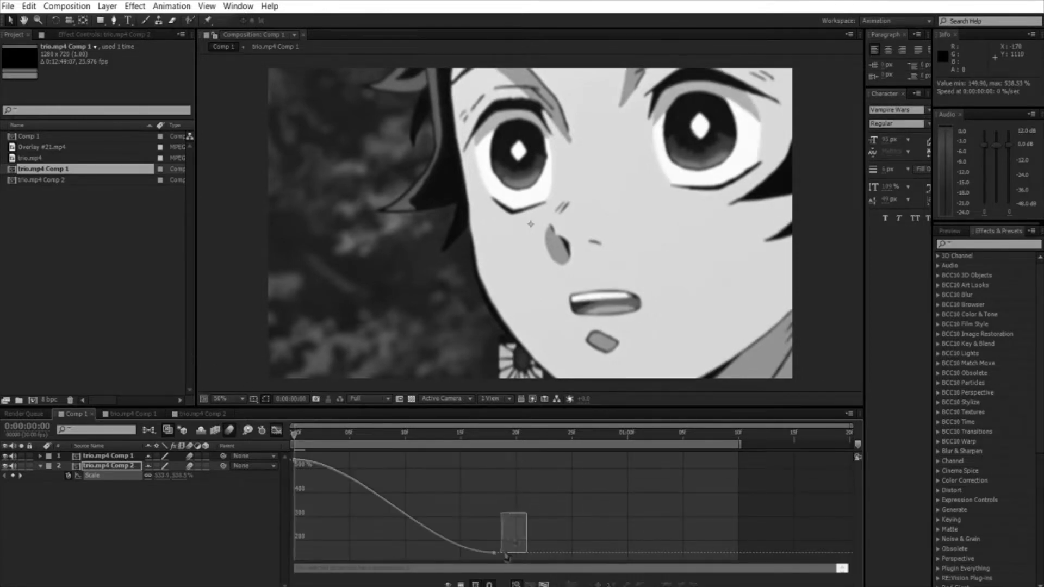
{"action": "left_click_drag", "start_coordinate": [360, 460], "coordinate": [297, 549]}
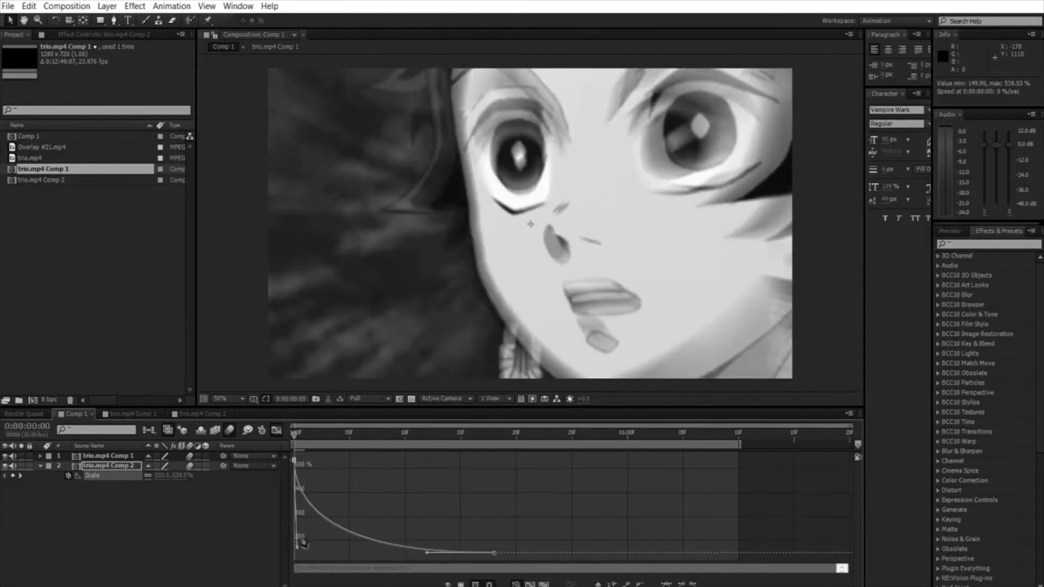
{"action": "left_click_drag", "start_coordinate": [427, 553], "coordinate": [308, 545]}
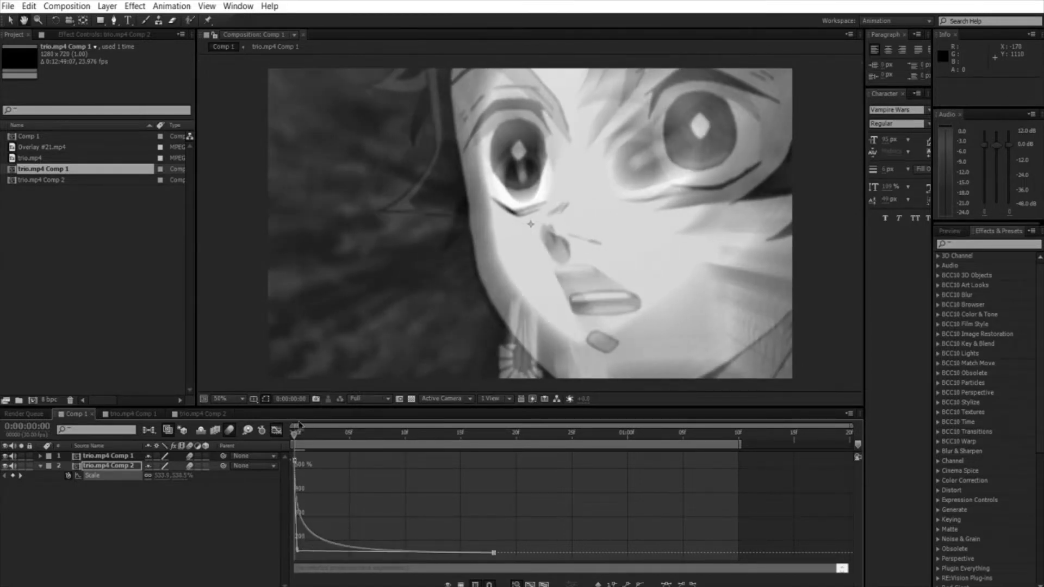
Step: Preview the eased zoom animation and look inside the trio.mp4 Comp 1 precomp before returning to Comp 1
{"action": "key", "text": "space"}
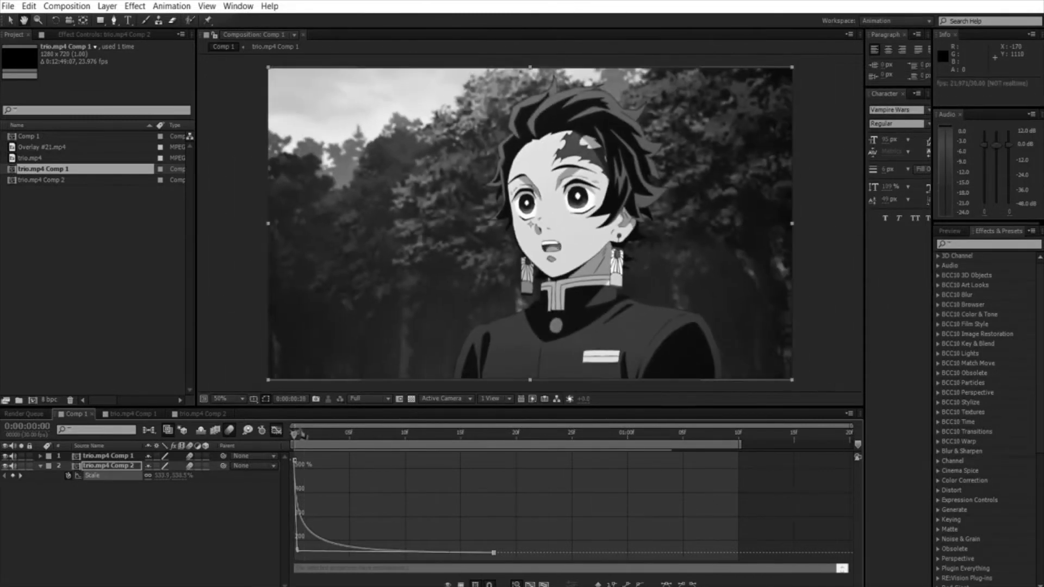
{"action": "key", "text": "space"}
{"action": "left_click", "coordinate": [135, 414]}
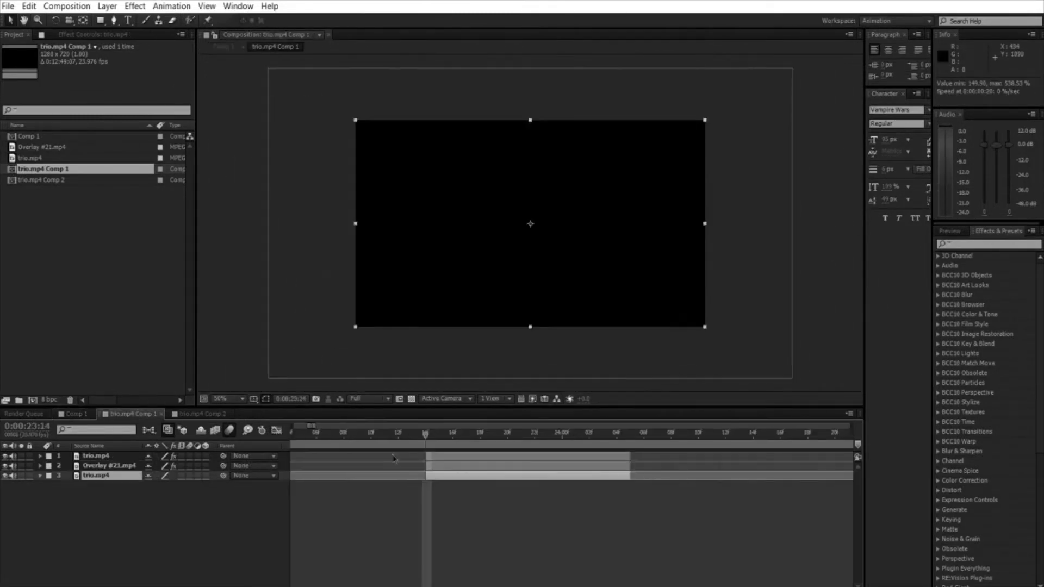
{"action": "left_click", "coordinate": [76, 414]}
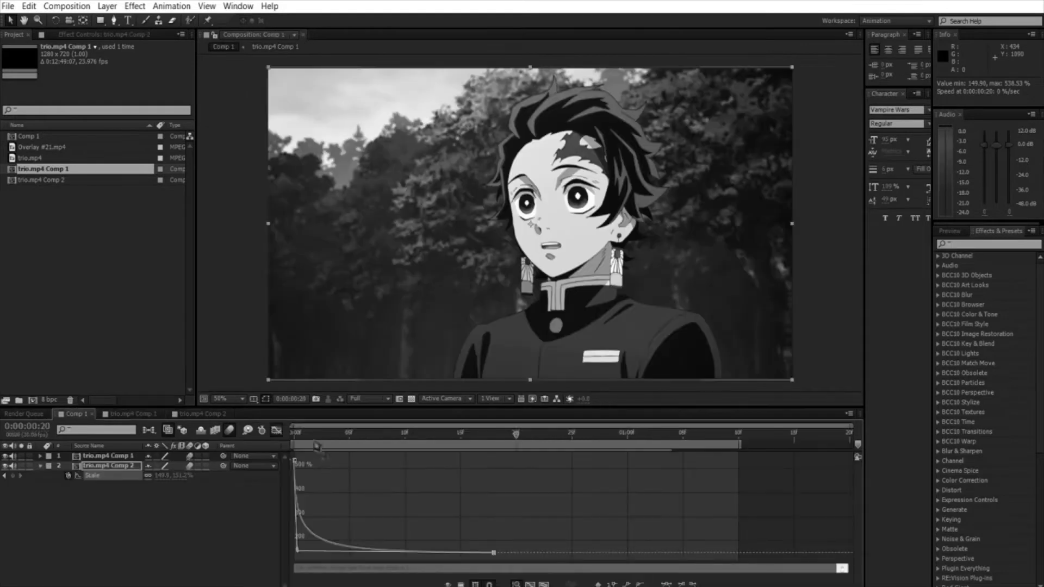
Step: Add an adjustment layer above both clips and trim it to the single frame at 0:00:00:22
{"action": "left_click", "coordinate": [276, 430]}
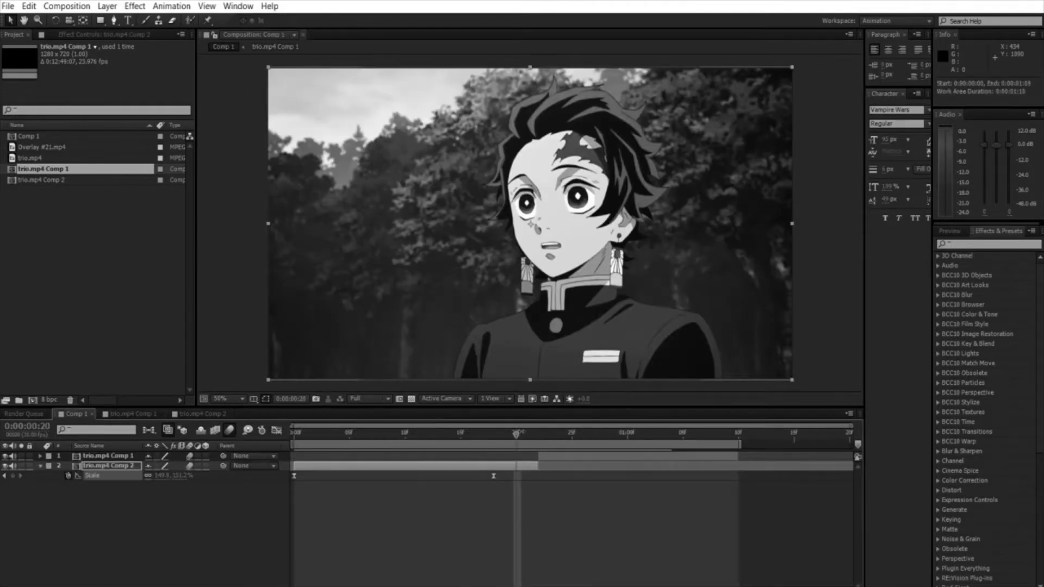
{"action": "left_click_drag", "start_coordinate": [517, 433], "coordinate": [539, 434]}
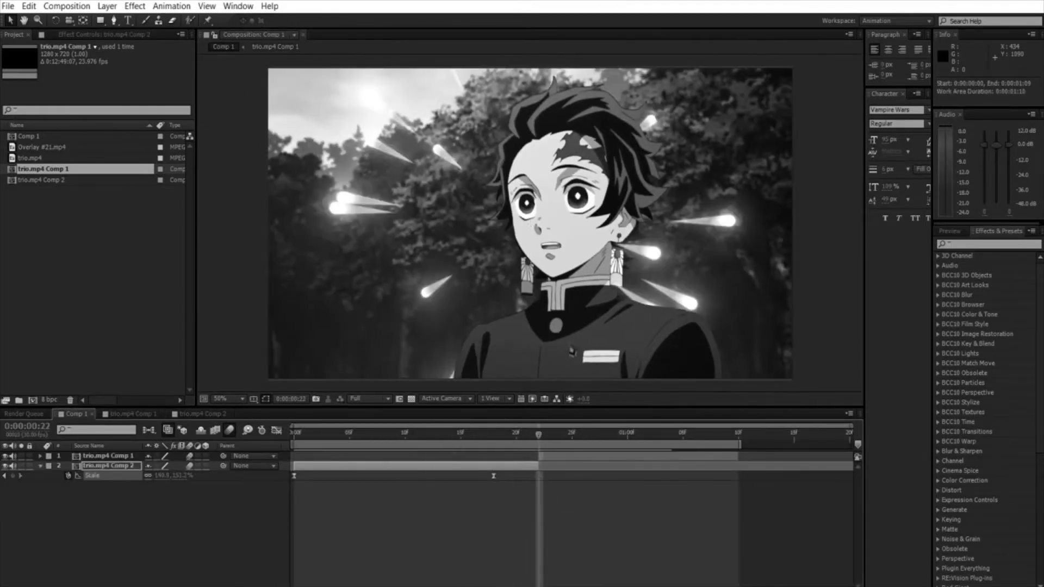
{"action": "key", "text": "ctrl+alt+y"}
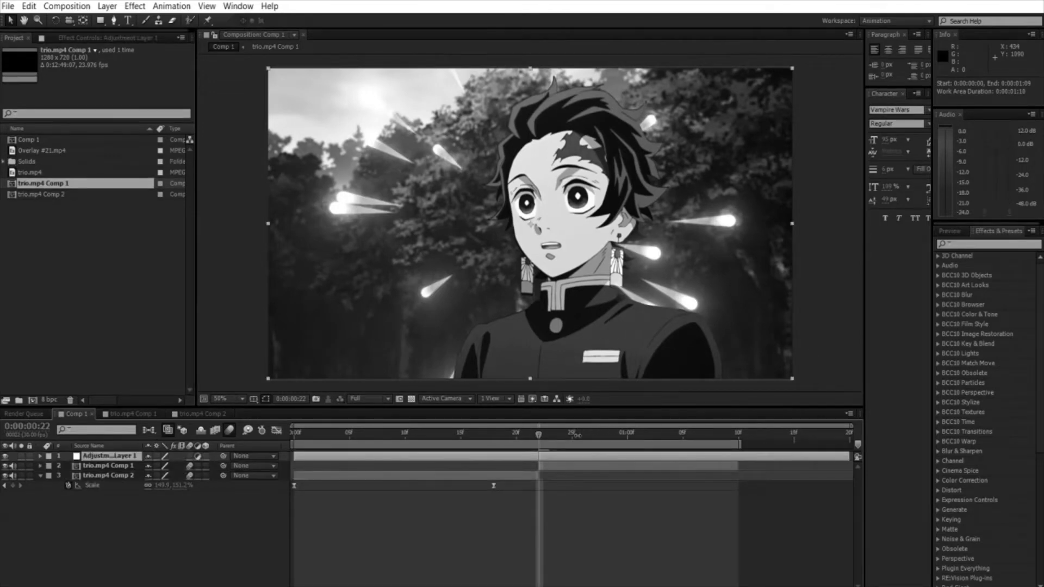
{"action": "key", "text": "ctrl+shift+d"}
{"action": "left_click", "coordinate": [517, 465]}
{"action": "key", "text": "Delete"}
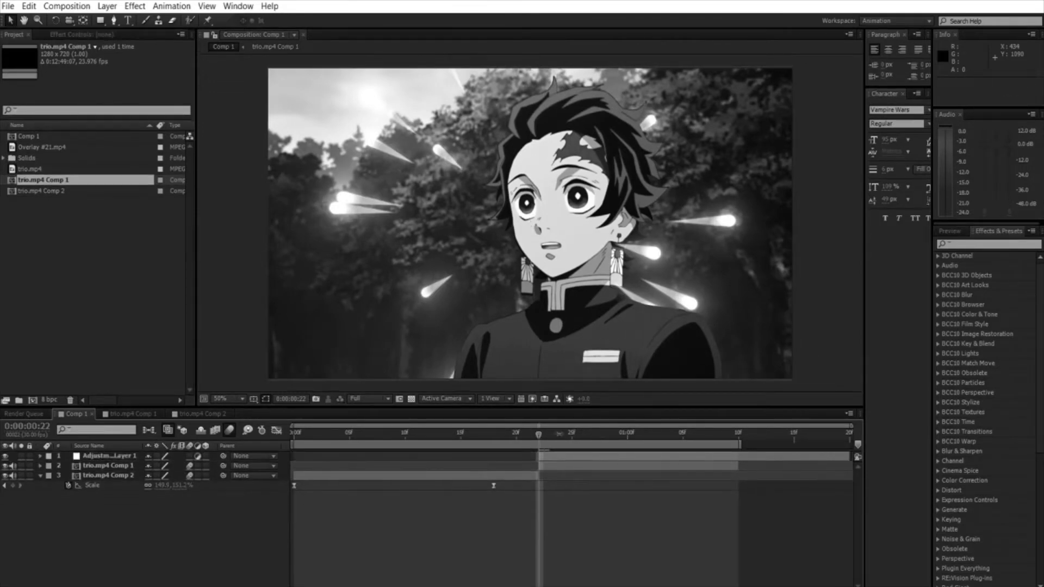
{"action": "left_click", "coordinate": [550, 432]}
{"action": "left_click", "coordinate": [561, 455]}
{"action": "key", "text": "ctrl+shift+d"}
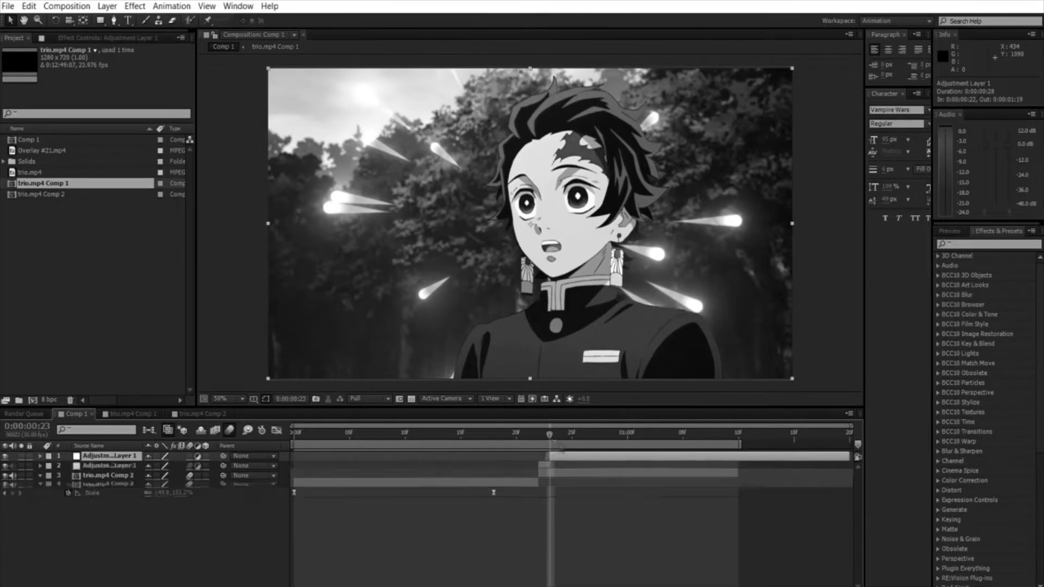
{"action": "key", "text": "Delete"}
Step: Duplicate the one-frame adjustment layer so that one copy sits at 0:00:00:21 and the other at 0:00:00:22
{"action": "left_click_drag", "start_coordinate": [547, 456], "coordinate": [531, 427]}
{"action": "key", "text": "ctrl+d"}
{"action": "left_click", "coordinate": [543, 426]}
Step: Apply the Black & White effect to the adjustment layer at 0:00:00:21 and clear the effects search
{"action": "left_click", "coordinate": [1014, 243]}
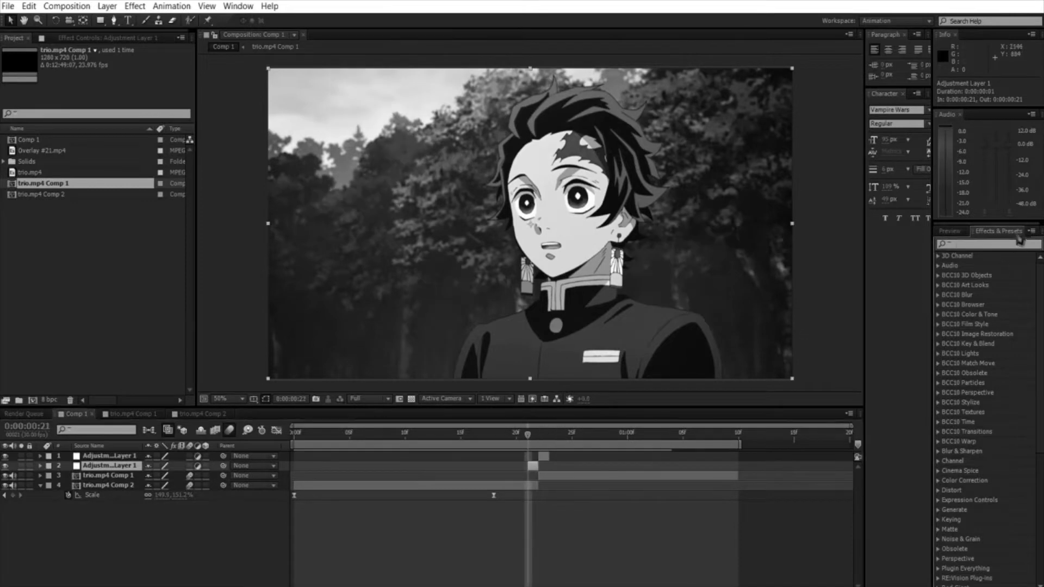
{"action": "type", "text": "black"}
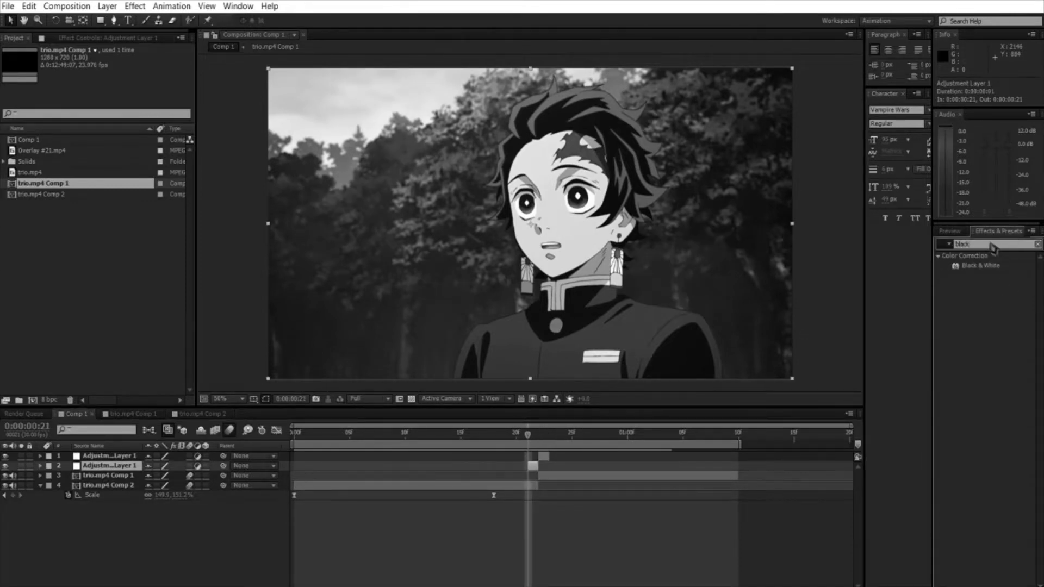
{"action": "left_click_drag", "start_coordinate": [980, 266], "coordinate": [596, 389]}
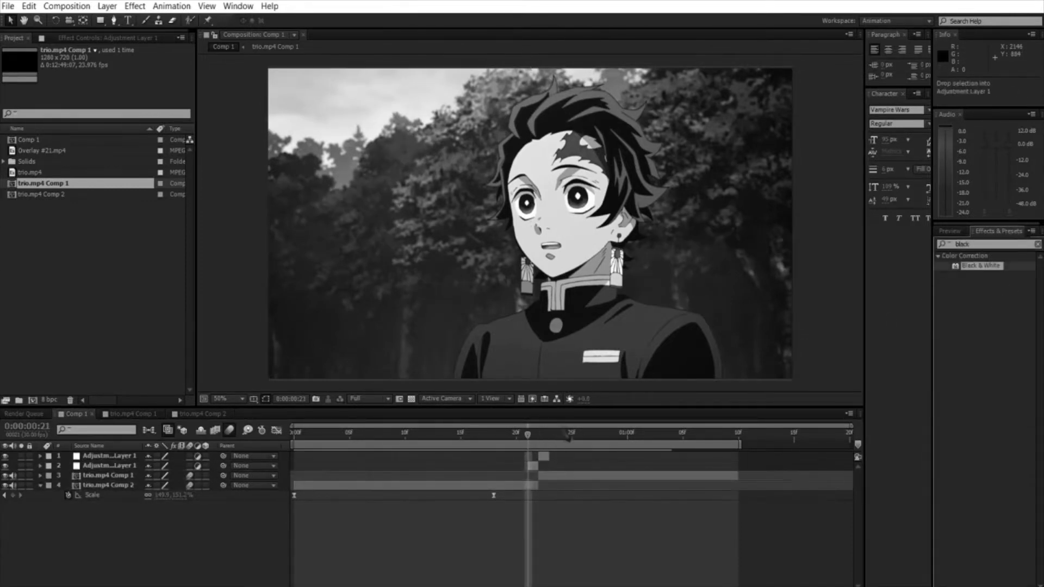
{"action": "left_click_drag", "start_coordinate": [569, 436], "coordinate": [544, 467]}
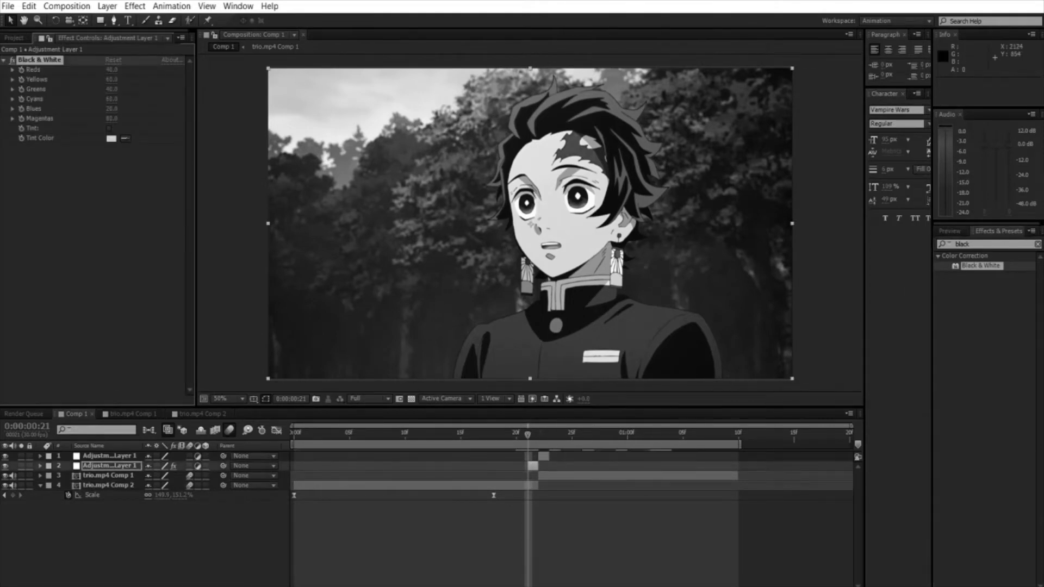
{"action": "left_click", "coordinate": [1038, 244]}
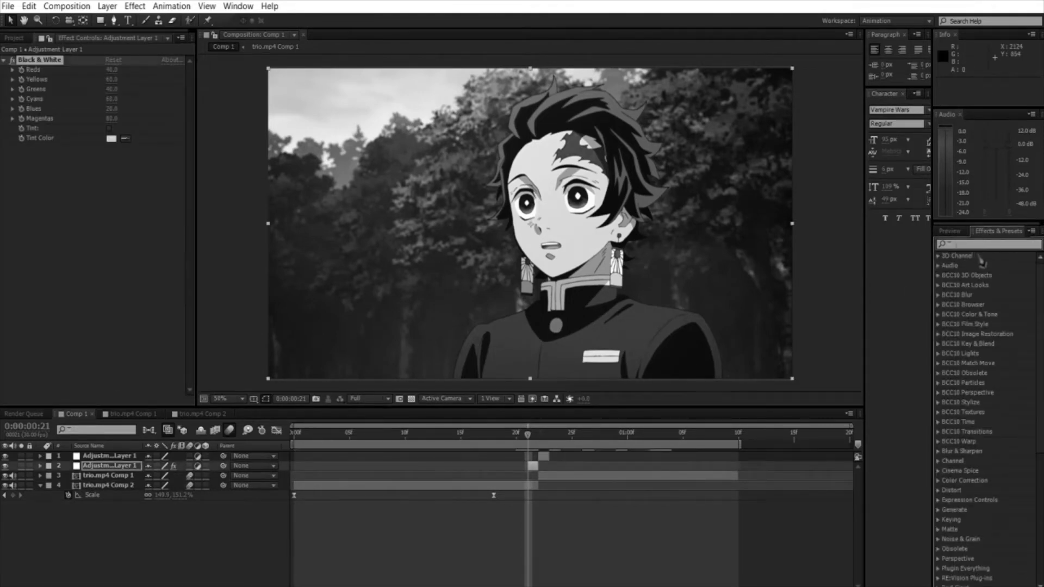
Step: Copy the Black & White effect onto the adjustment layer at 0:00:00:22
{"action": "left_click", "coordinate": [553, 451]}
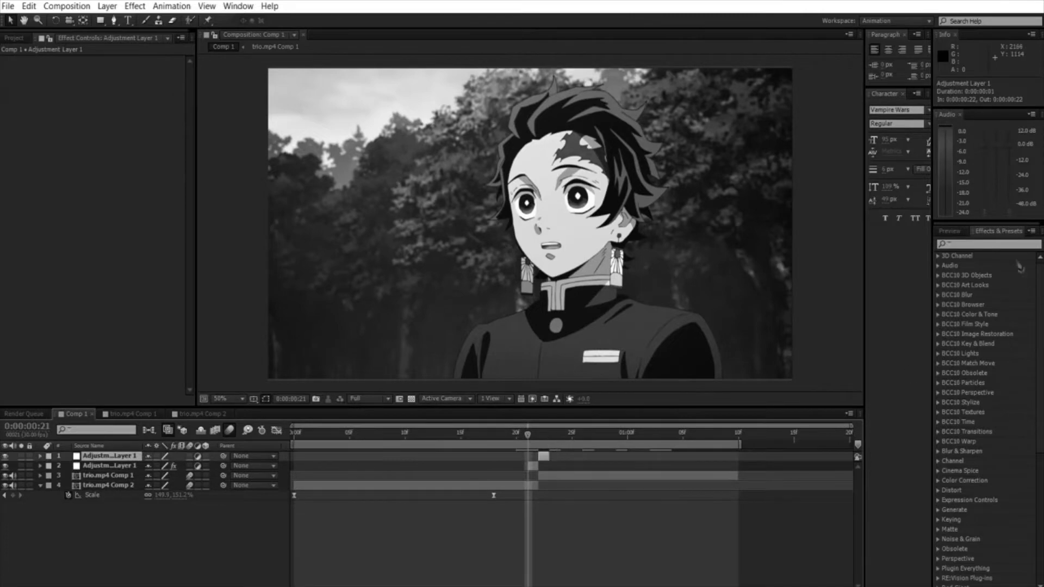
{"action": "left_click", "coordinate": [533, 466]}
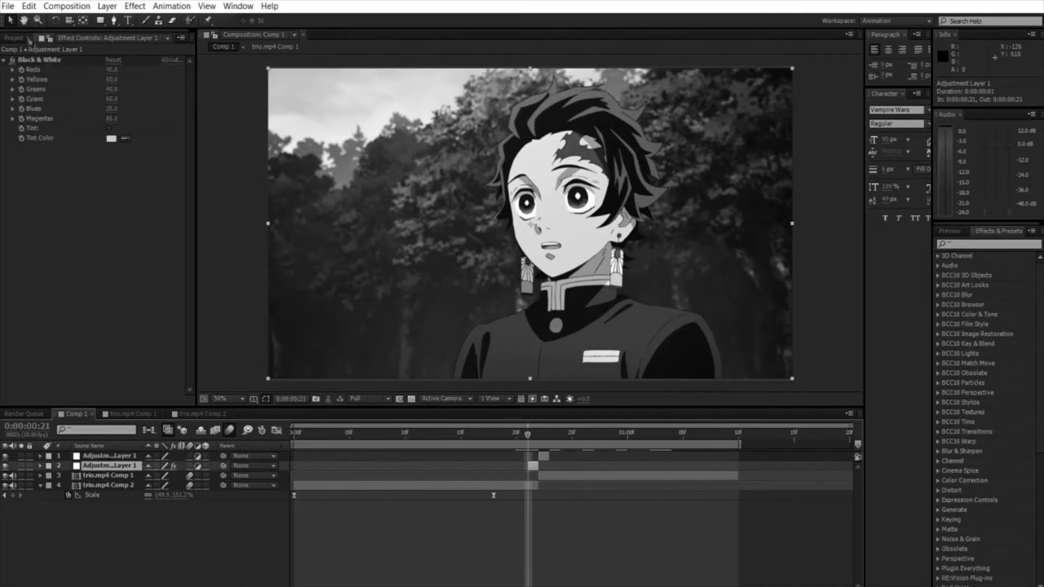
{"action": "left_click", "coordinate": [554, 450]}
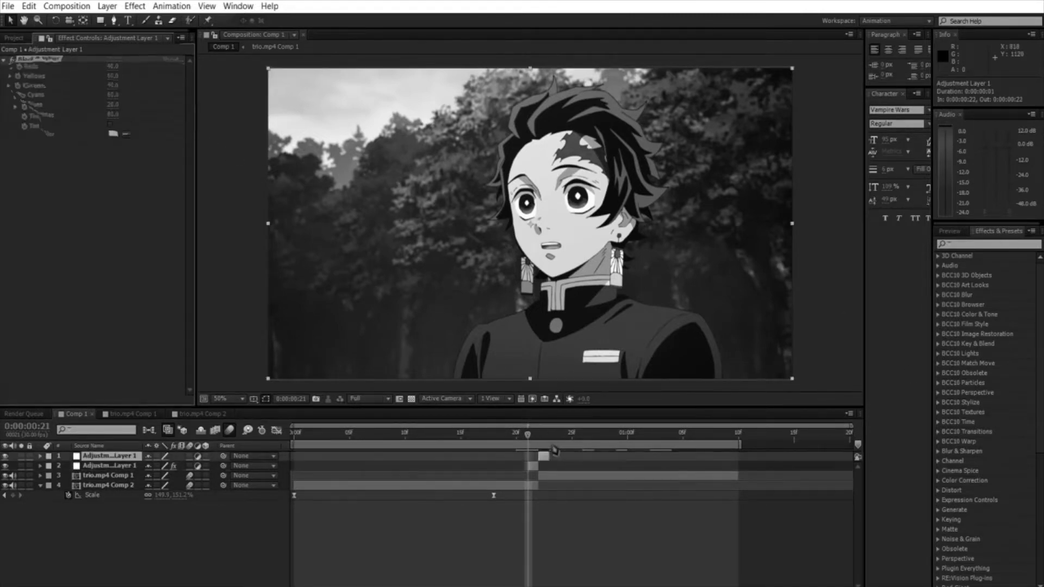
{"action": "key", "text": "ctrl+v"}
Step: Apply Wave Warp with the Noise wave type below Black & White on the adjustment layer at 0:00:00:22
{"action": "left_click", "coordinate": [544, 431]}
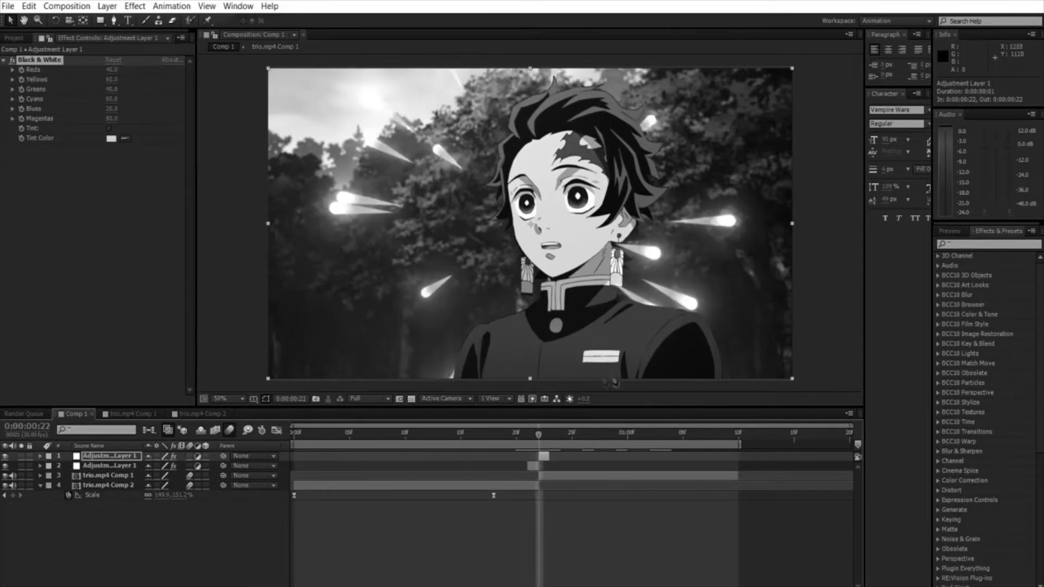
{"action": "left_click", "coordinate": [1000, 243]}
{"action": "type", "text": "warp"}
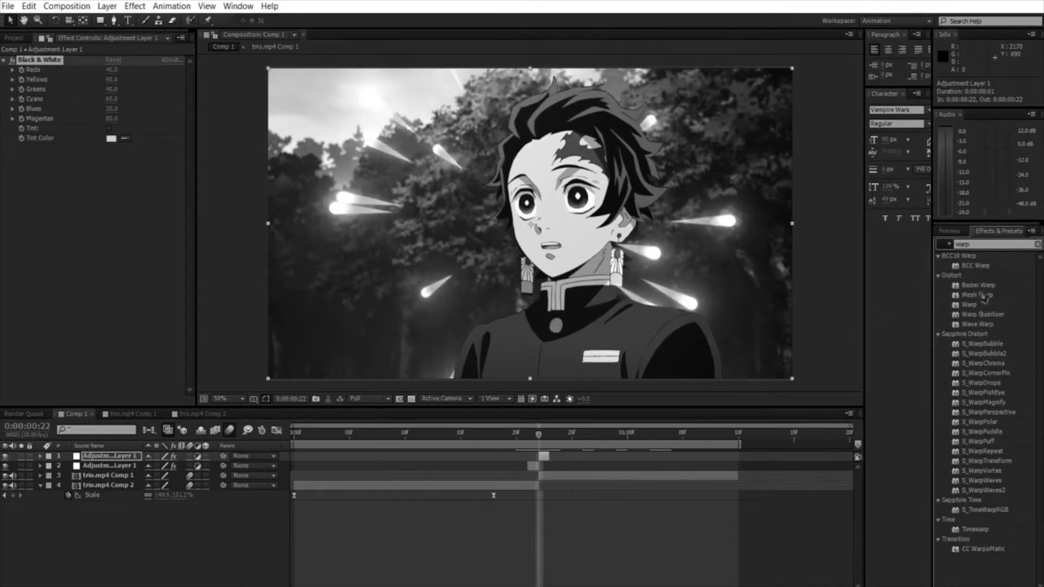
{"action": "left_click_drag", "start_coordinate": [970, 305], "coordinate": [109, 177]}
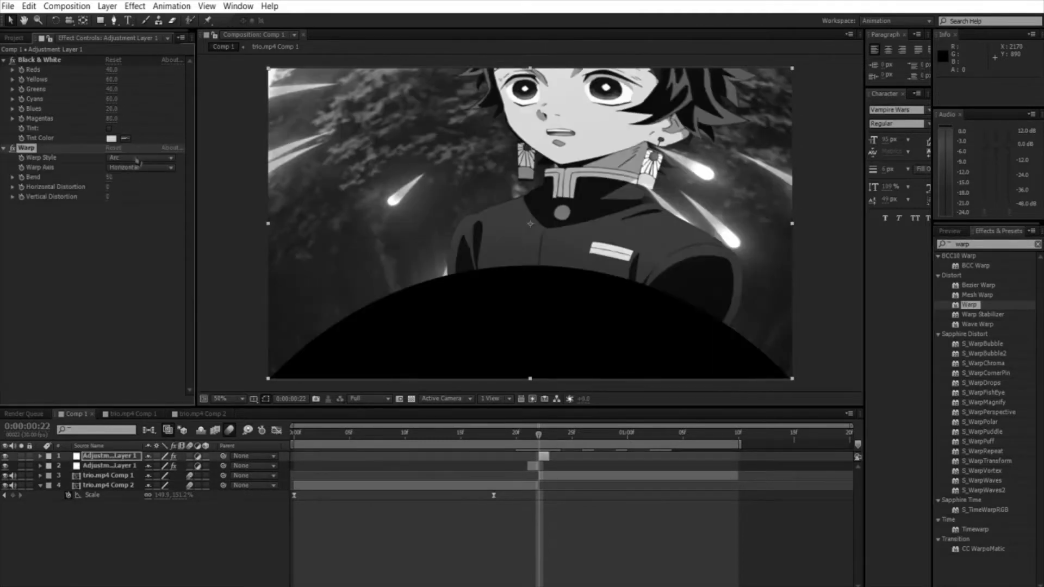
{"action": "key", "text": "Delete"}
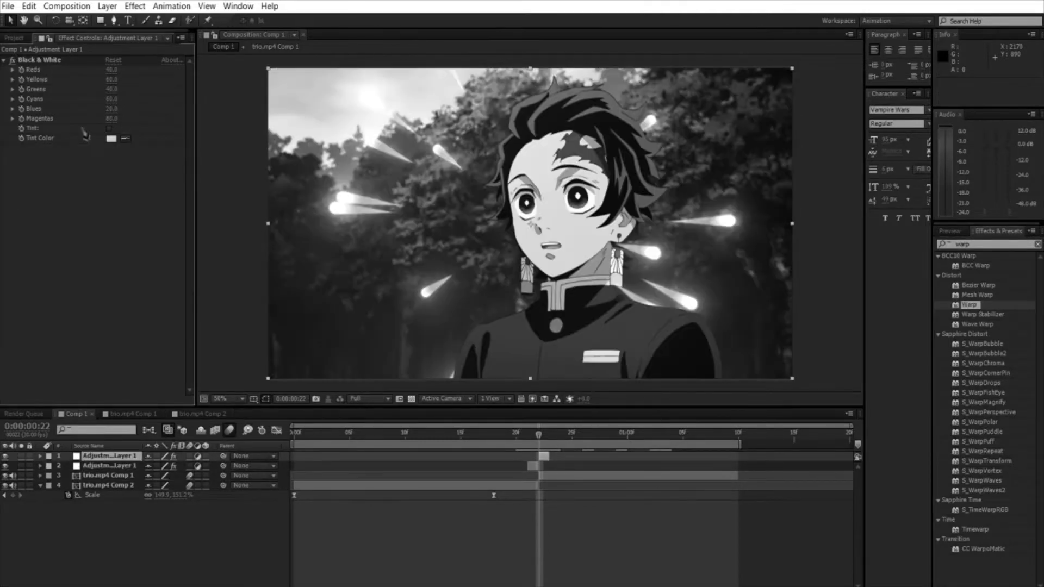
{"action": "left_click_drag", "start_coordinate": [994, 323], "coordinate": [120, 166]}
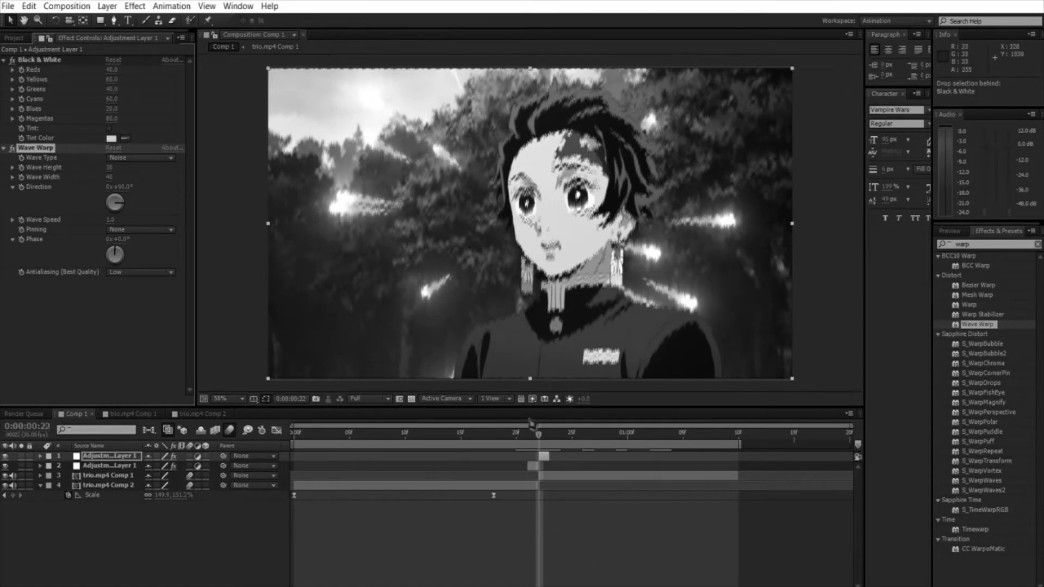
Step: Preview the cut between the two clips and return to 0:00:00:22
{"action": "left_click", "coordinate": [527, 427]}
{"action": "key", "text": "space"}
{"action": "key", "text": "space"}
{"action": "left_click", "coordinate": [546, 428]}
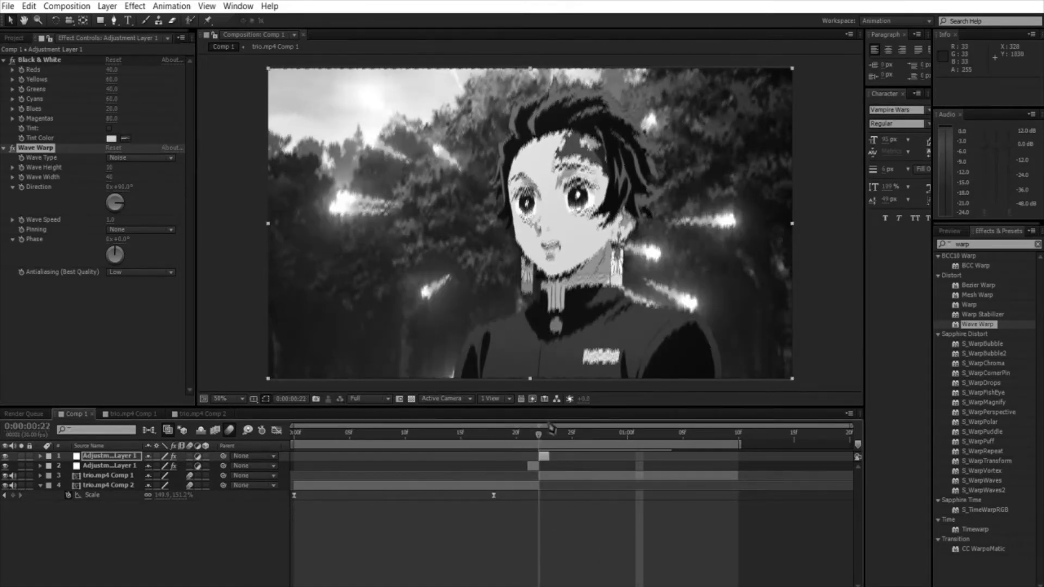
Step: On trio.mp4 Comp 1, keyframe Scale and Rotation at 0:00:01:03, and set them to about 53% and -24° at 0:00:00:22
{"action": "left_click", "coordinate": [556, 475]}
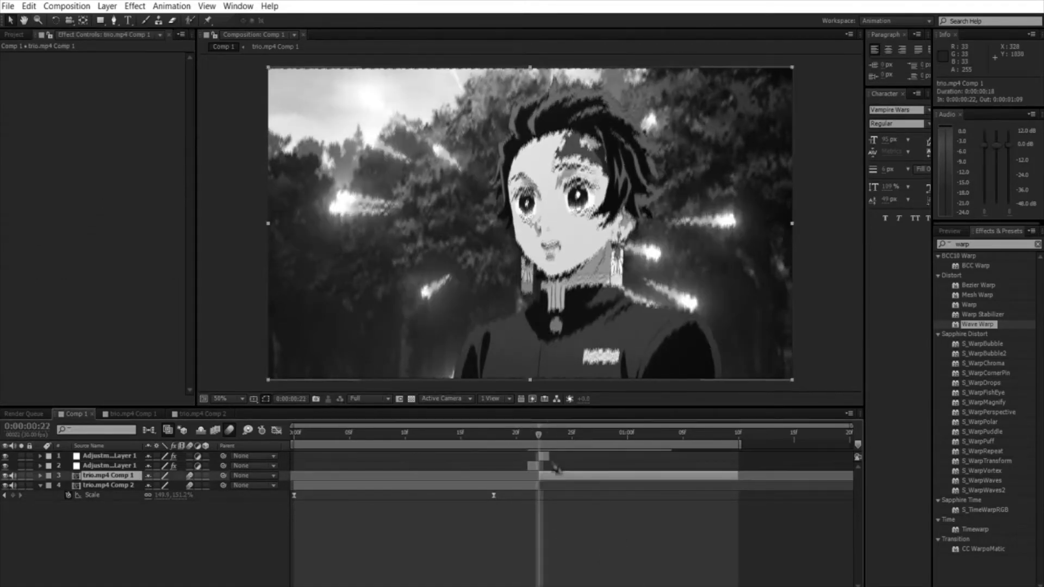
{"action": "left_click", "coordinate": [564, 525]}
{"action": "left_click", "coordinate": [560, 475]}
{"action": "key", "text": "s"}
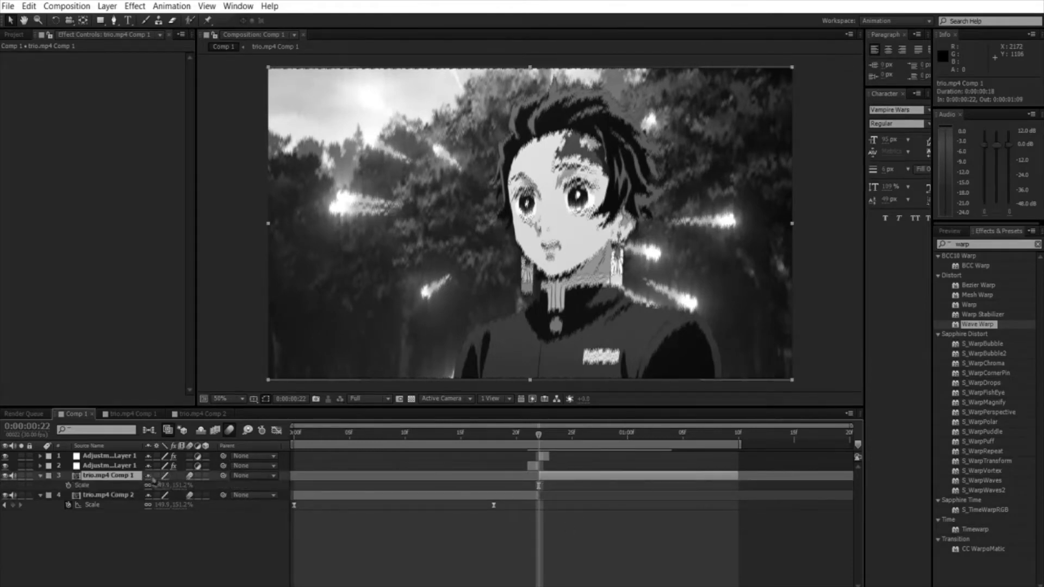
{"action": "key", "text": "shift+r"}
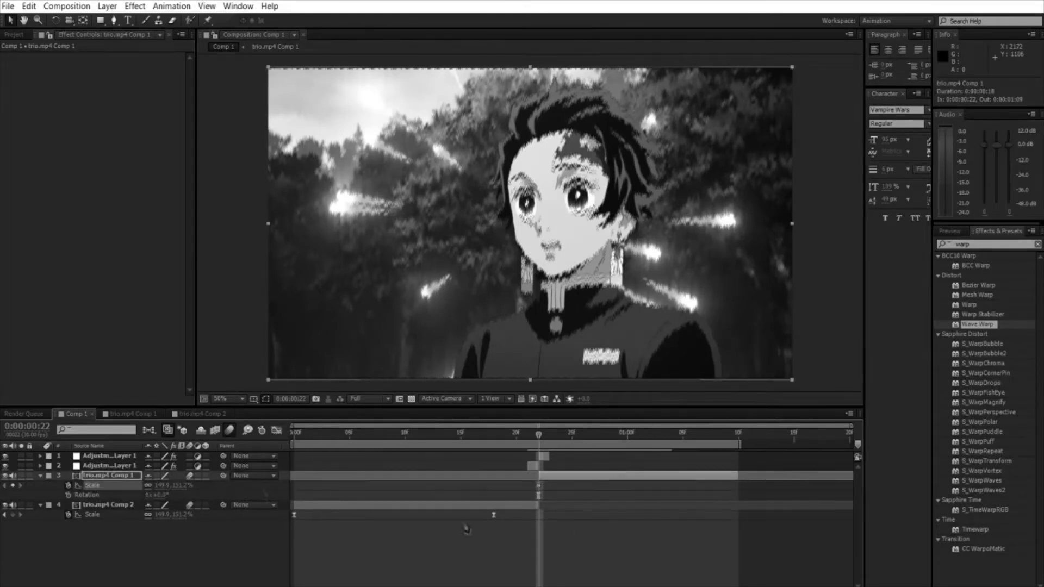
{"action": "left_click", "coordinate": [81, 495]}
{"action": "left_click_drag", "start_coordinate": [532, 482], "coordinate": [657, 486]}
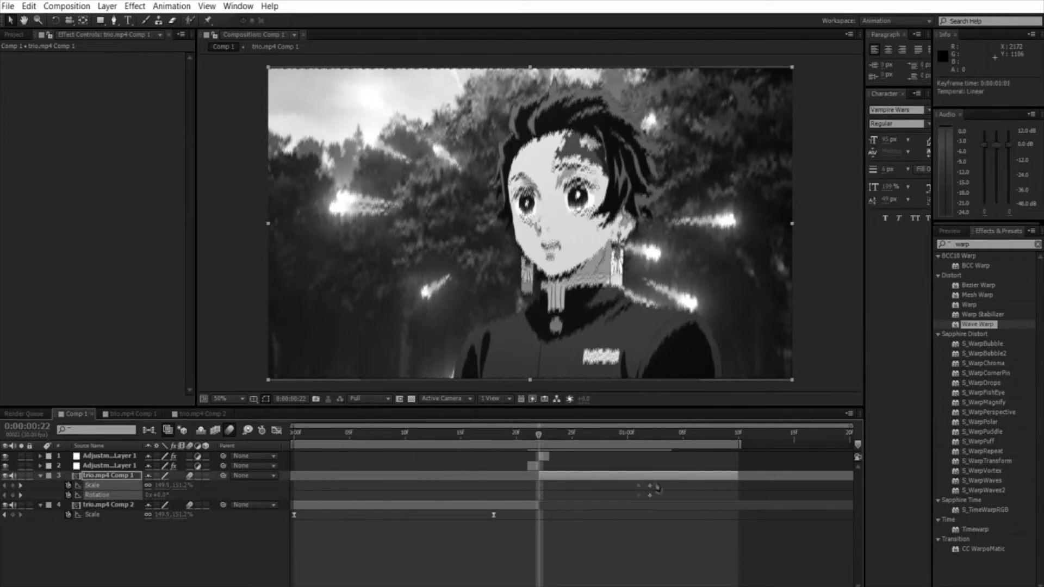
{"action": "left_click", "coordinate": [462, 539]}
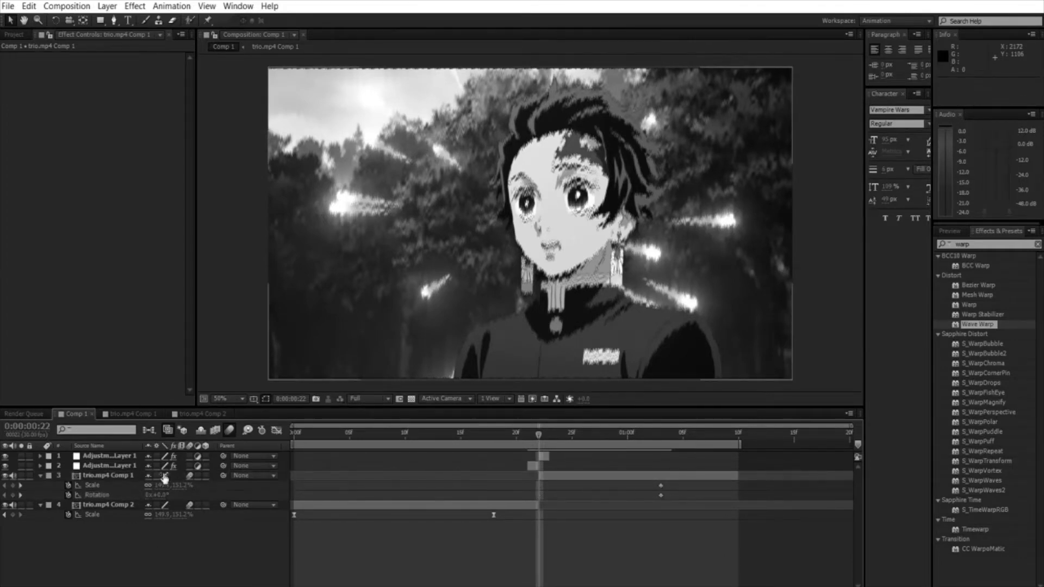
{"action": "left_click_drag", "start_coordinate": [162, 483], "coordinate": [143, 495]}
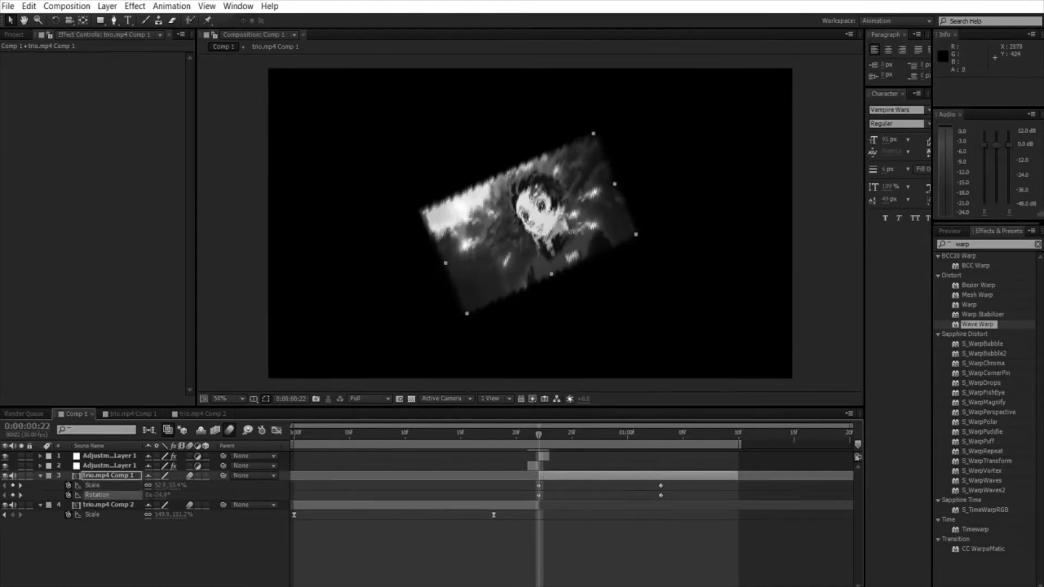
{"action": "left_click", "coordinate": [530, 548]}
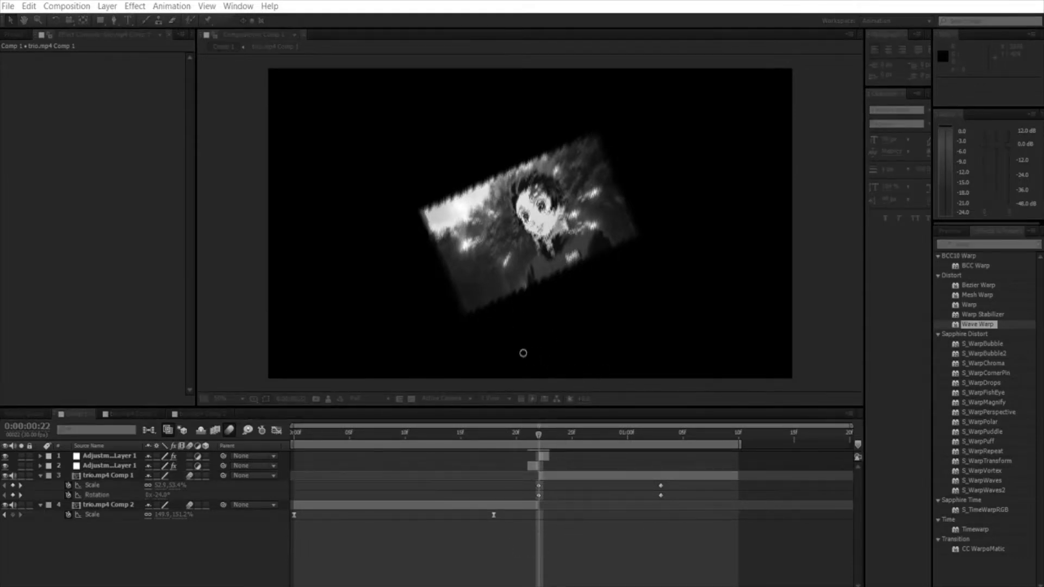
Step: Create a cyan solid beneath all the layers, split it at 0:00:00:22 and delete its earlier part
{"action": "left_click", "coordinate": [552, 389]}
{"action": "left_click_drag", "start_coordinate": [96, 449], "coordinate": [100, 530]}
{"action": "key", "text": "ctrl+shift+d"}
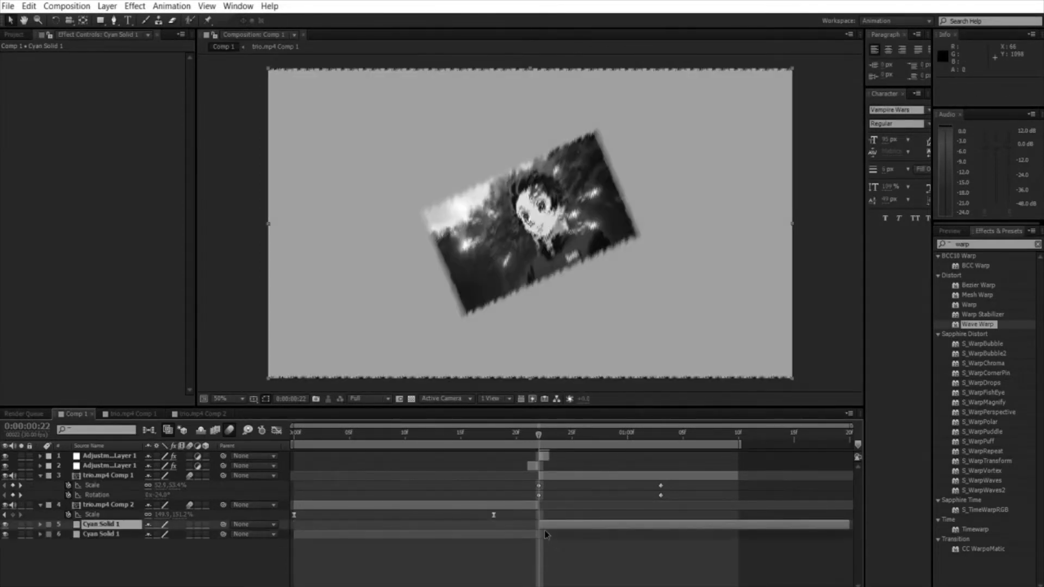
{"action": "left_click", "coordinate": [533, 533]}
{"action": "key", "text": "Delete"}
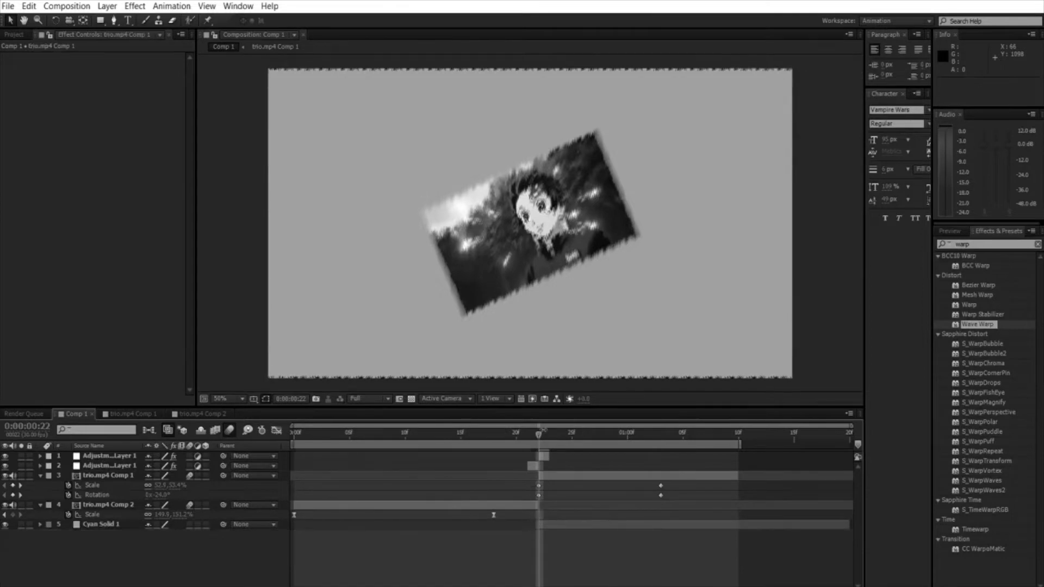
Step: Preview the second clip's scale and rotation animation up to 0:00:01:03 and return to 0:00:00:22
{"action": "key", "text": "space"}
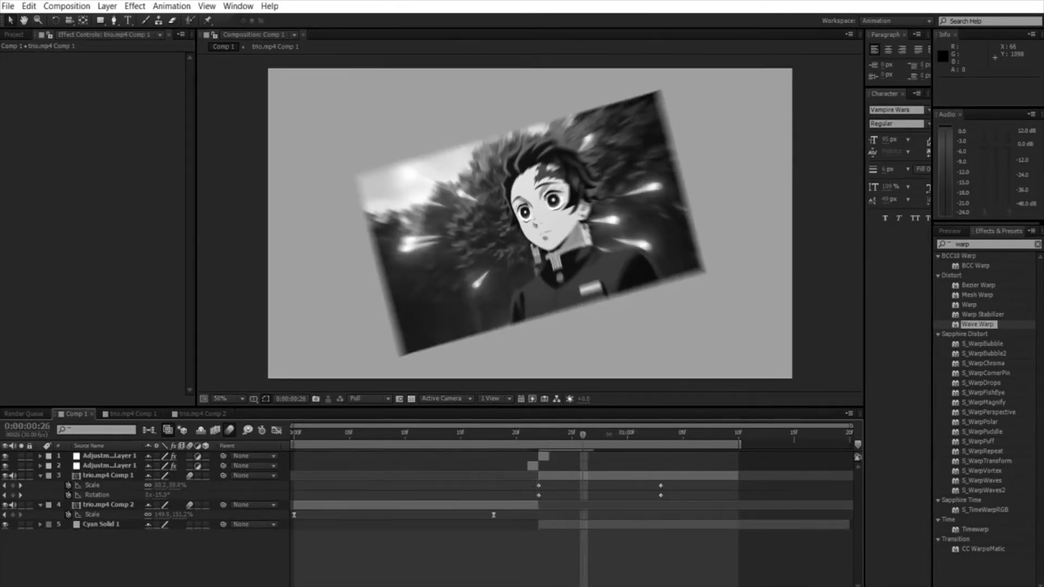
{"action": "left_click", "coordinate": [661, 430]}
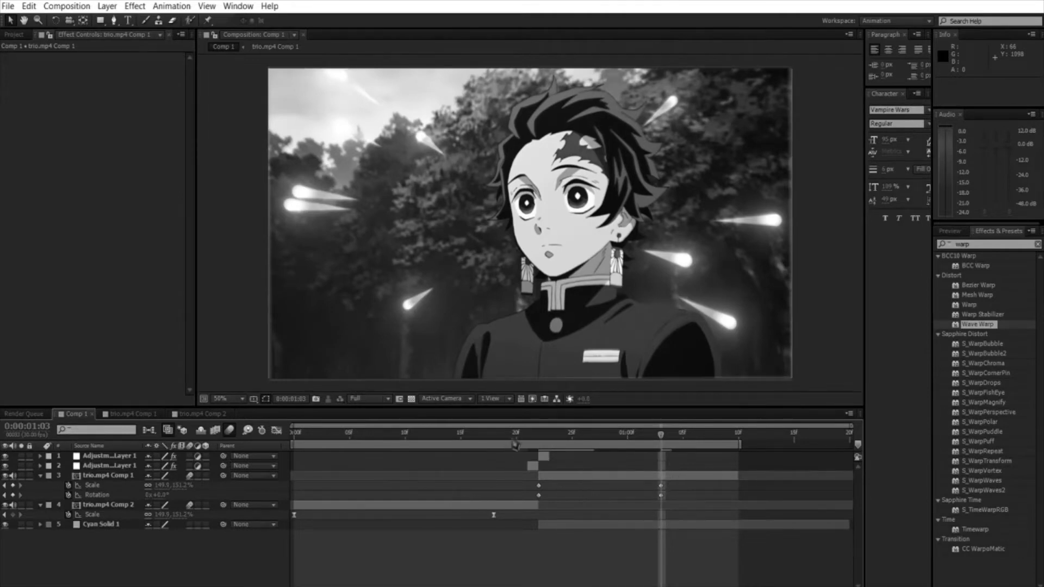
{"action": "left_click", "coordinate": [545, 428]}
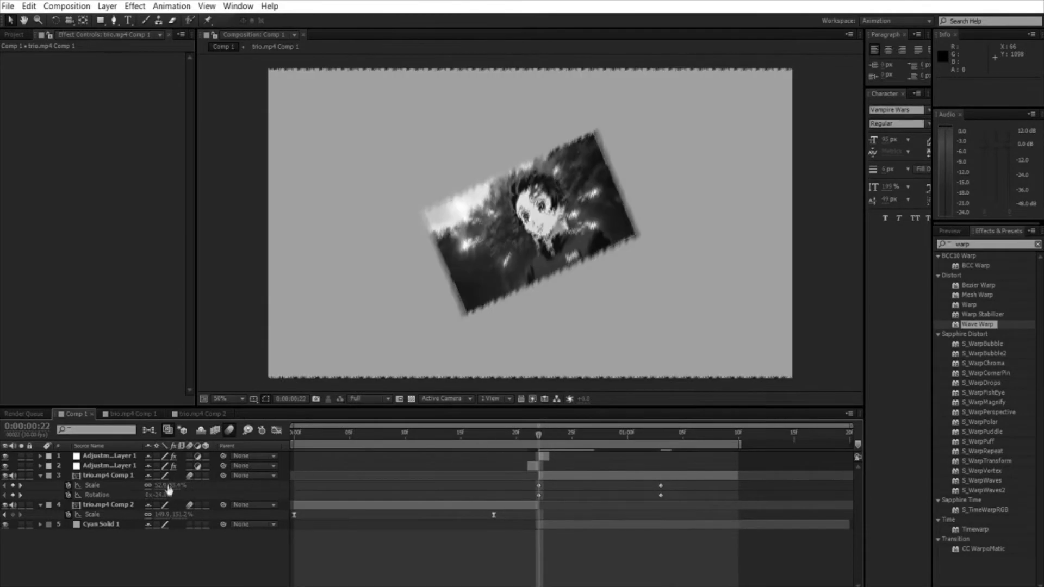
Step: Try rotations of 90°, 345°, 0°, 45° and -45° on trio.mp4 Comp 1 at 0:00:00:22
{"action": "left_click", "coordinate": [162, 495]}
{"action": "type", "text": "90"}
{"action": "key", "text": "Return"}
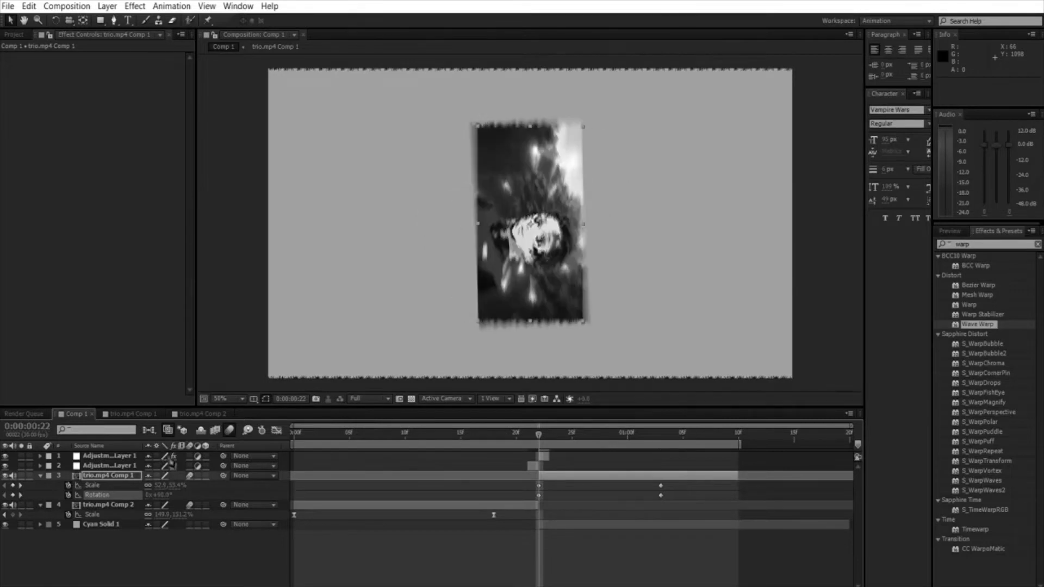
{"action": "left_click_drag", "start_coordinate": [166, 481], "coordinate": [306, 482]}
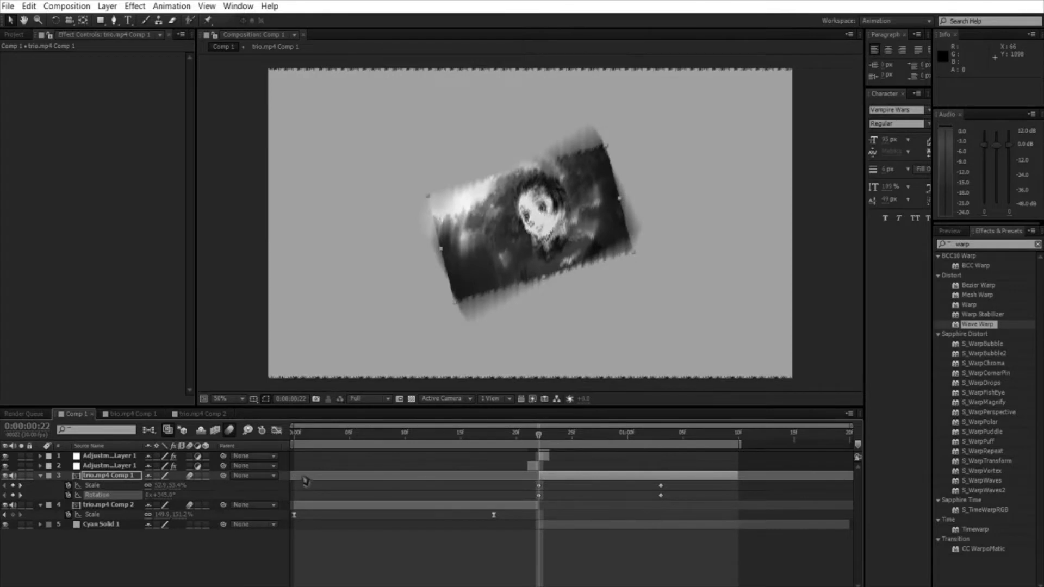
{"action": "left_click", "coordinate": [167, 495]}
{"action": "type", "text": "0"}
{"action": "key", "text": "Return"}
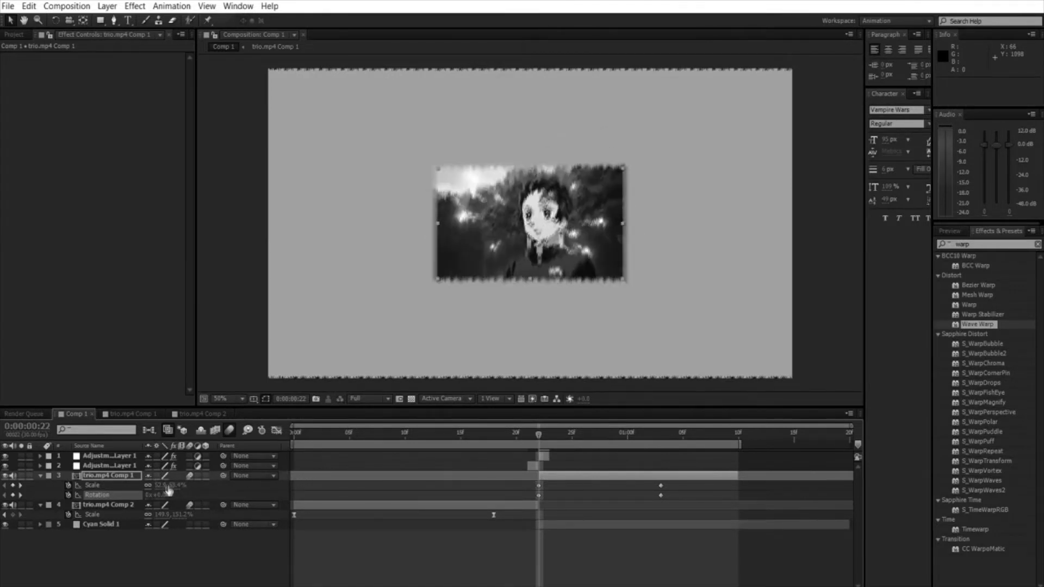
{"action": "type", "text": "45"}
{"action": "key", "text": "Return"}
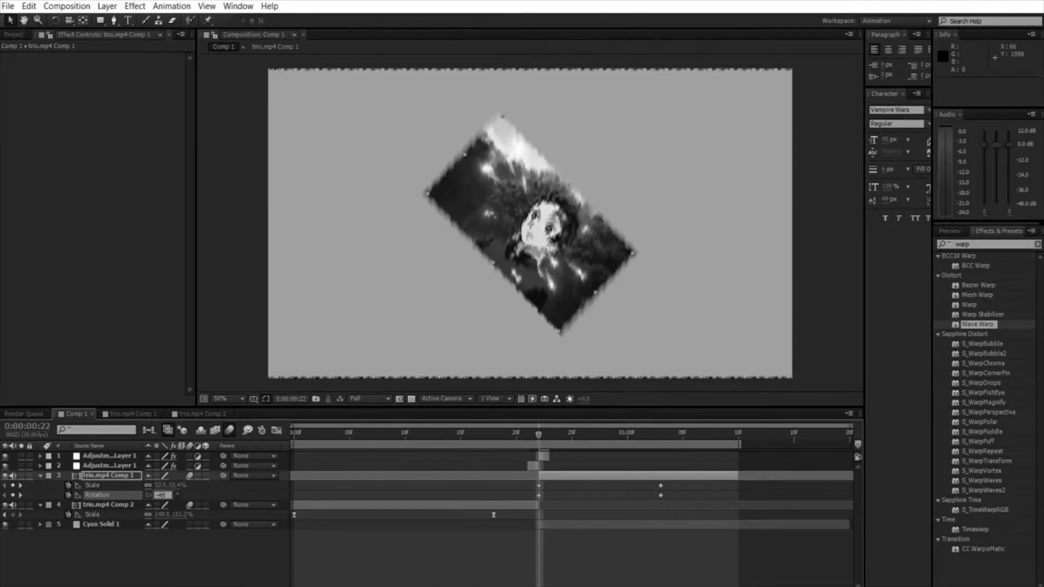
{"action": "key", "text": "Return"}
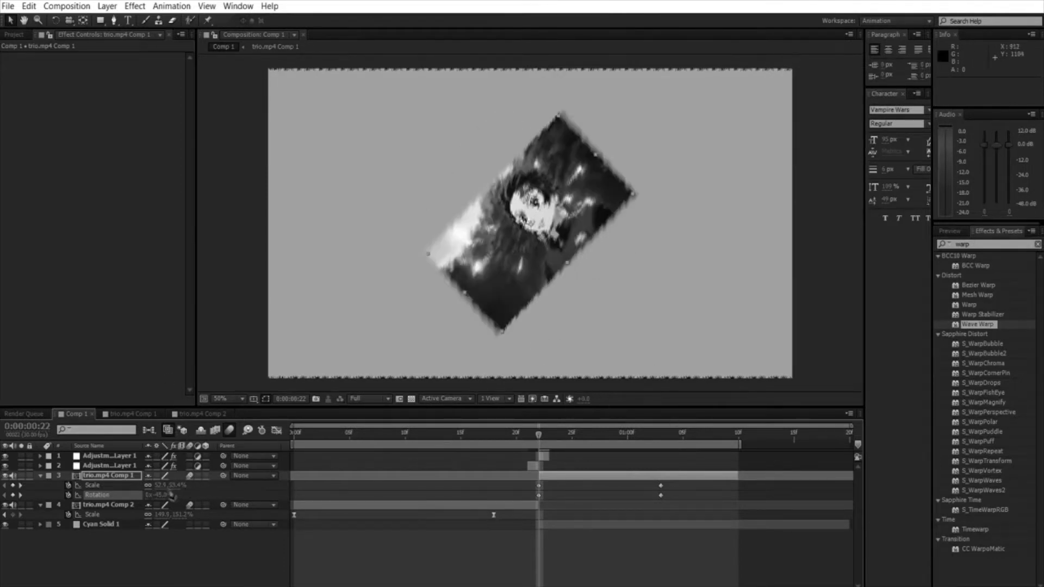
Step: Set the Rotation of trio.mp4 Comp 1 to -75° and its Scale to about 34% at 0:00:00:22
{"action": "left_click", "coordinate": [163, 495]}
{"action": "type", "text": "-75"}
{"action": "key", "text": "Return"}
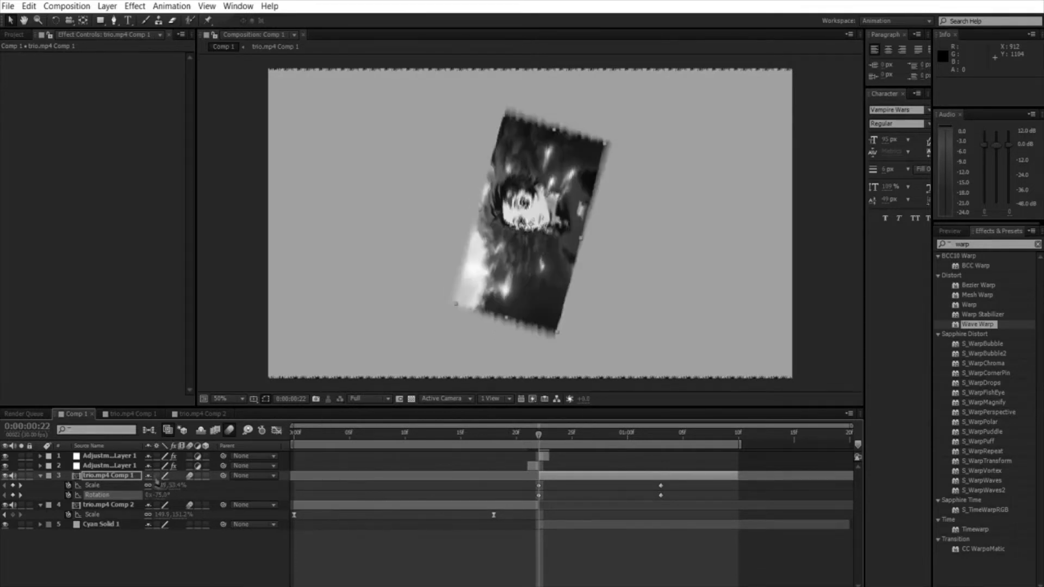
{"action": "left_click_drag", "start_coordinate": [158, 486], "coordinate": [147, 485]}
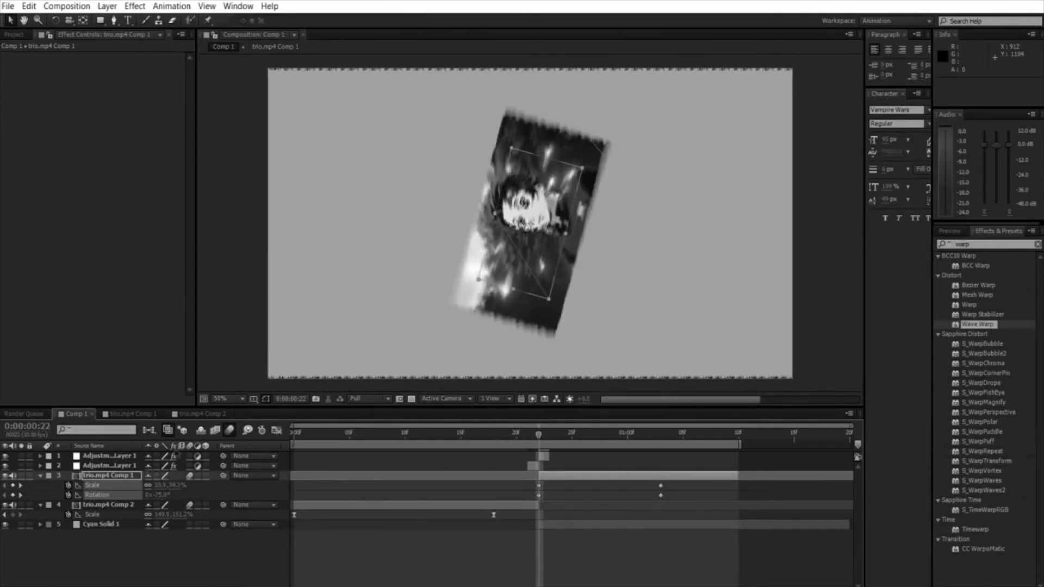
Step: Easy-ease the Scale keyframes of trio.mp4 Comp 1, extend the last one to 0:00:01:10, and shape the value curve with a steep start and gradual end
{"action": "left_click", "coordinate": [277, 429]}
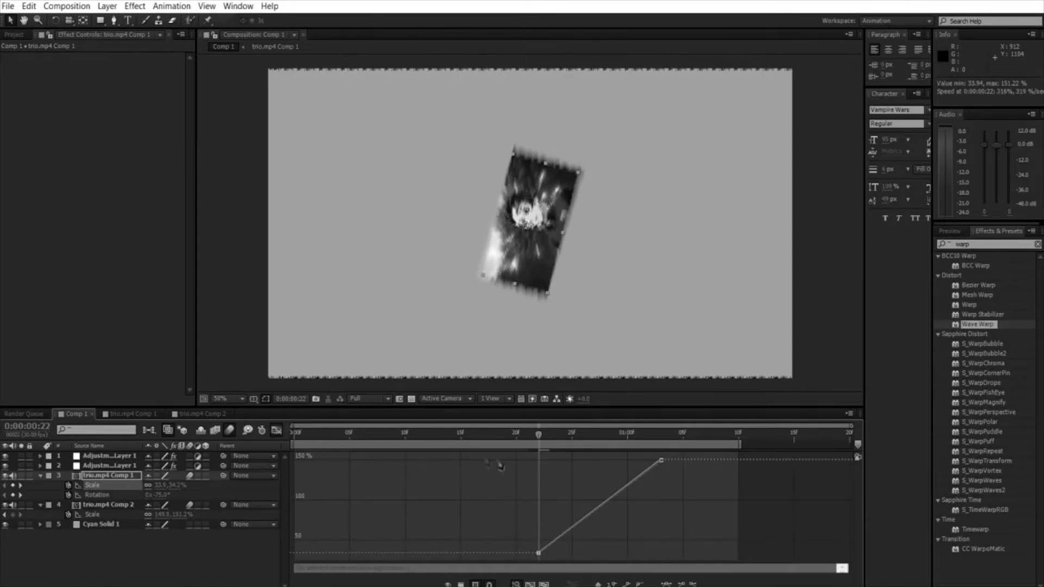
{"action": "left_click", "coordinate": [674, 582]}
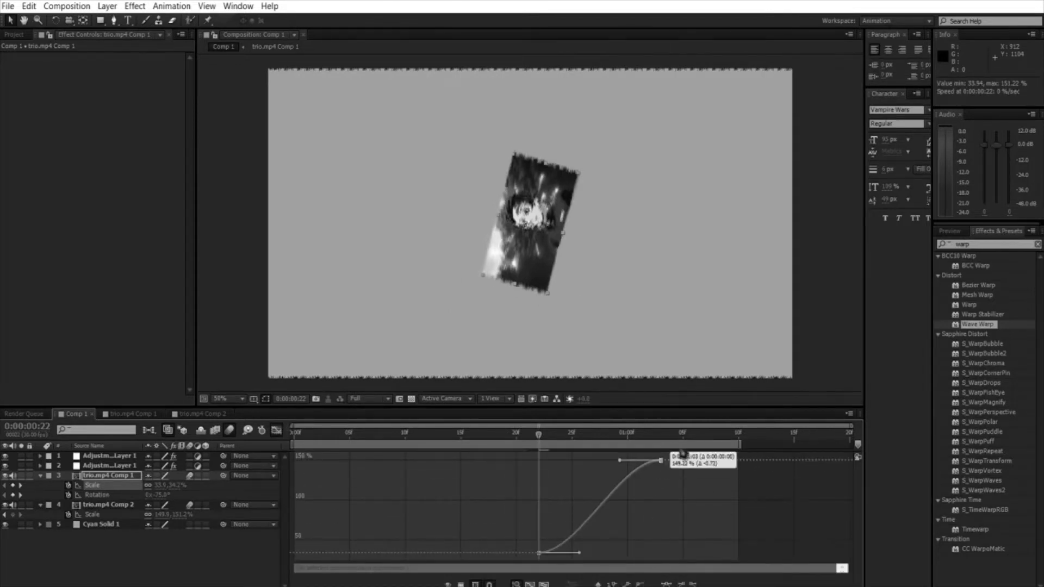
{"action": "left_click_drag", "start_coordinate": [665, 449], "coordinate": [539, 463]}
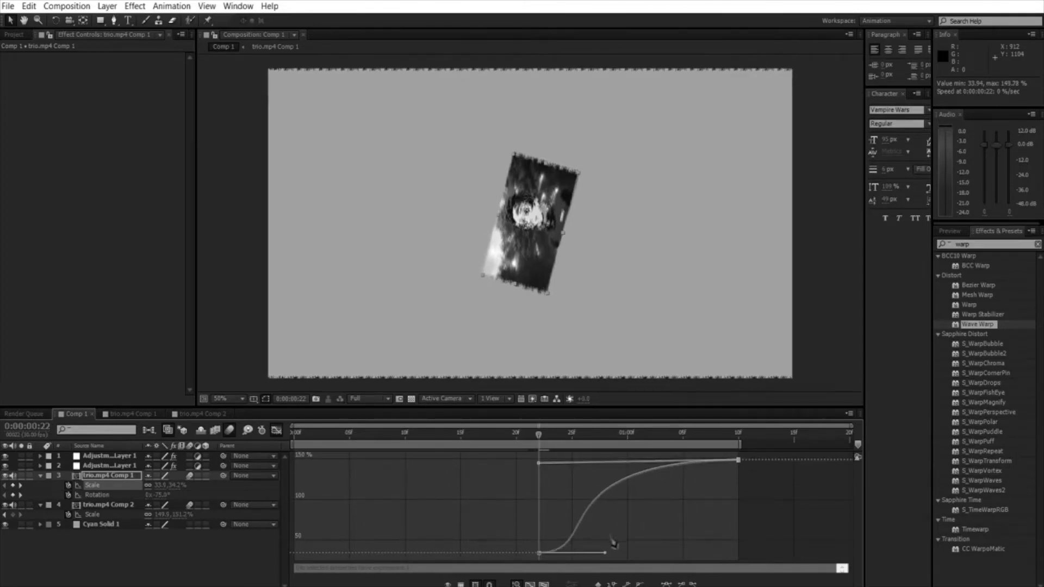
{"action": "left_click_drag", "start_coordinate": [605, 553], "coordinate": [539, 553]}
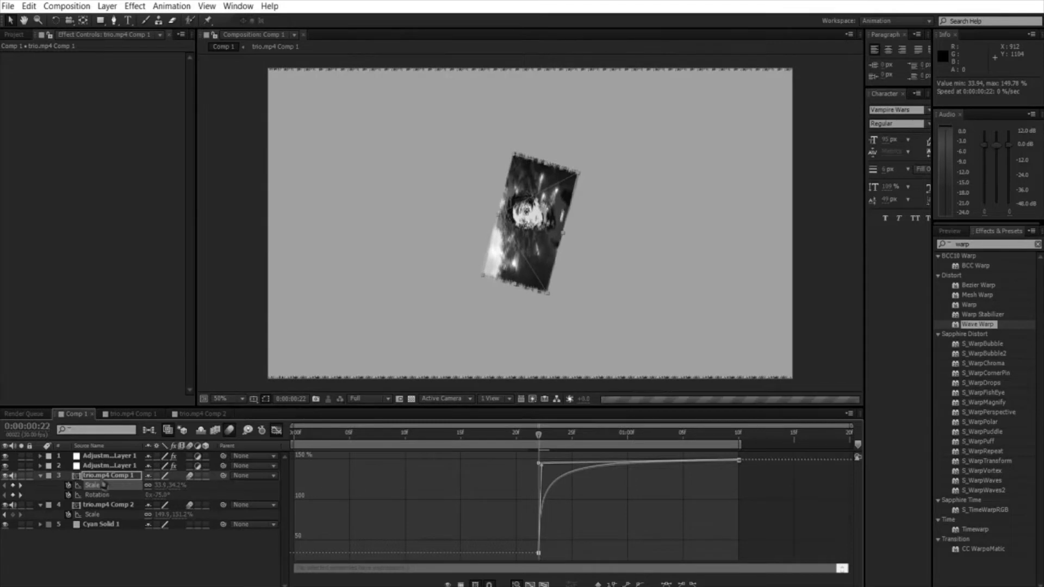
Step: Extend the last Rotation keyframe to 0:00:01:10, ease both keyframes, and shape the value curve to rise steeply and settle gradually
{"action": "left_click", "coordinate": [98, 495]}
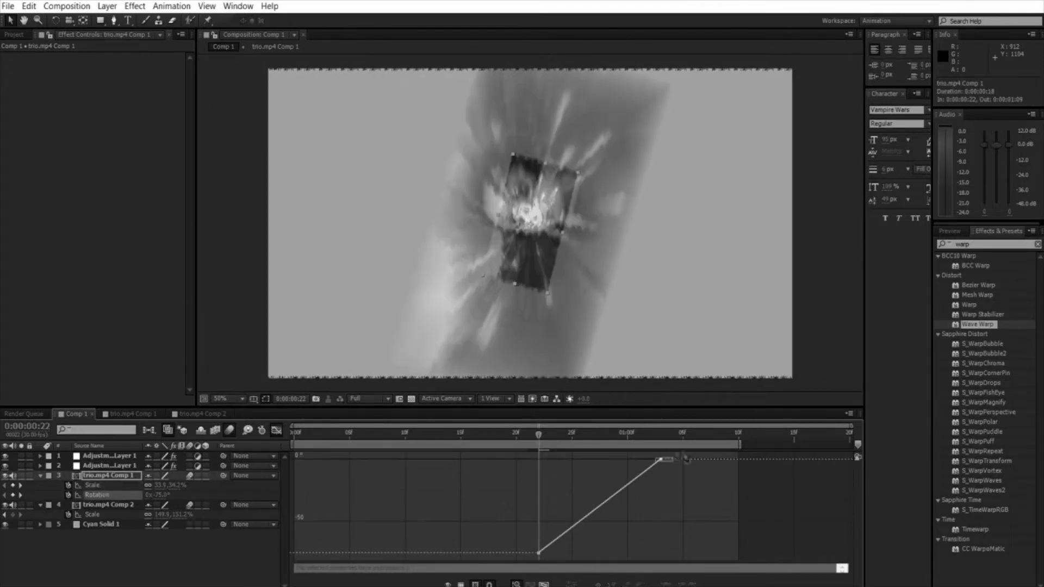
{"action": "left_click_drag", "start_coordinate": [684, 457], "coordinate": [739, 458]}
{"action": "left_click", "coordinate": [669, 584]}
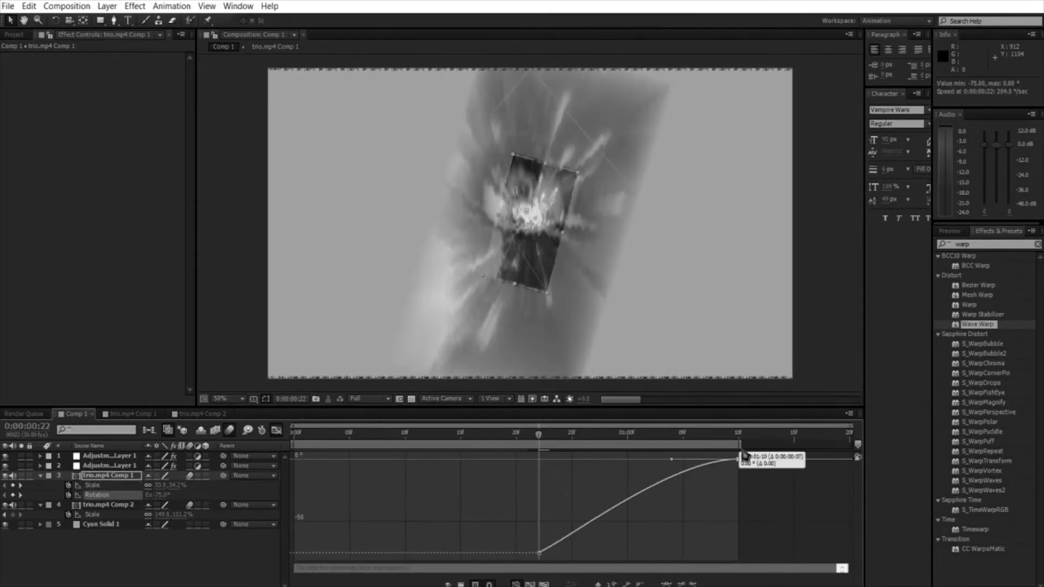
{"action": "left_click", "coordinate": [669, 584]}
{"action": "left_click_drag", "start_coordinate": [606, 558], "coordinate": [491, 498]}
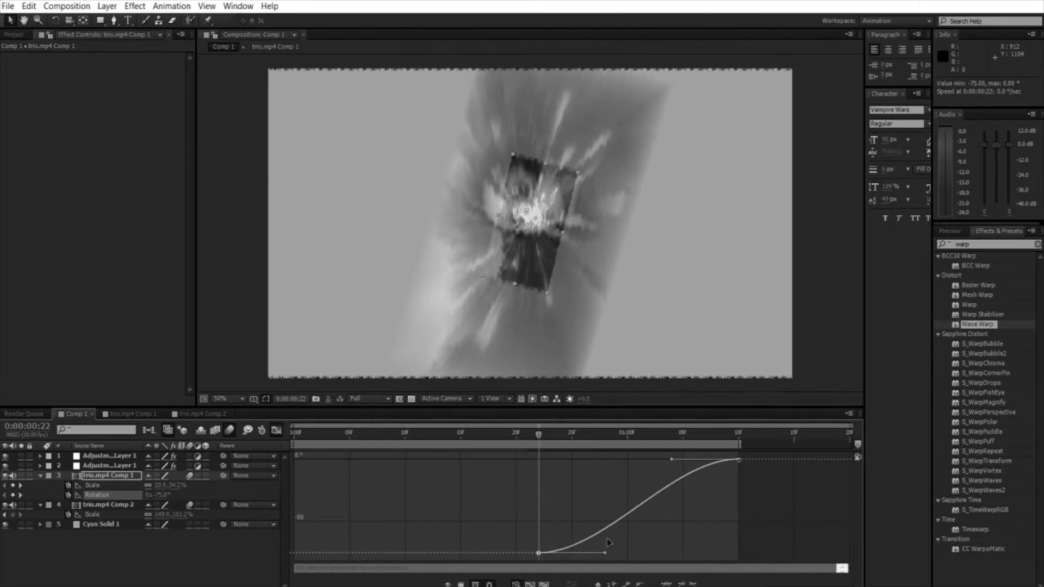
{"action": "left_click_drag", "start_coordinate": [605, 552], "coordinate": [541, 460]}
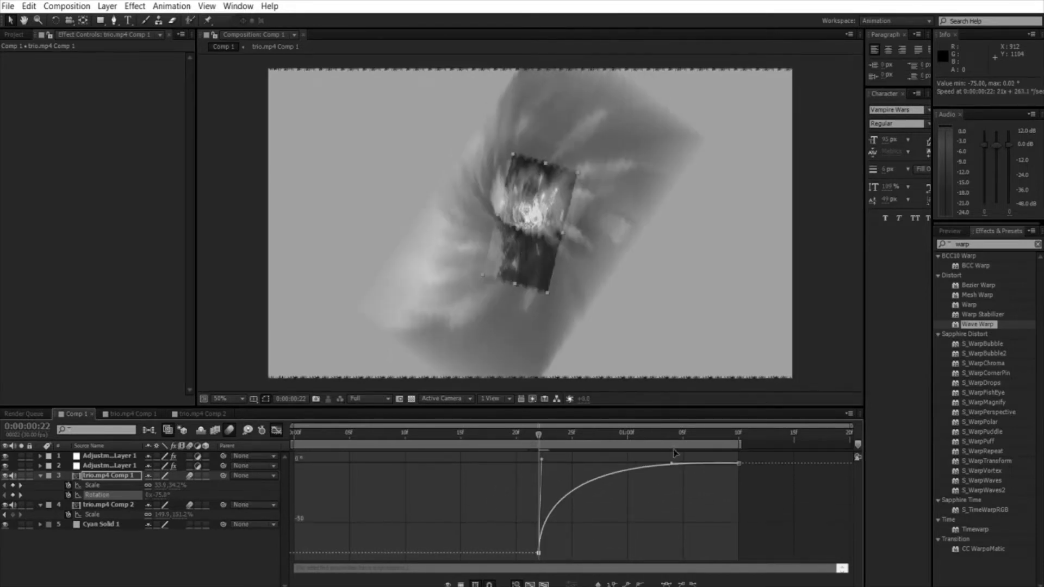
{"action": "left_click_drag", "start_coordinate": [672, 463], "coordinate": [565, 460]}
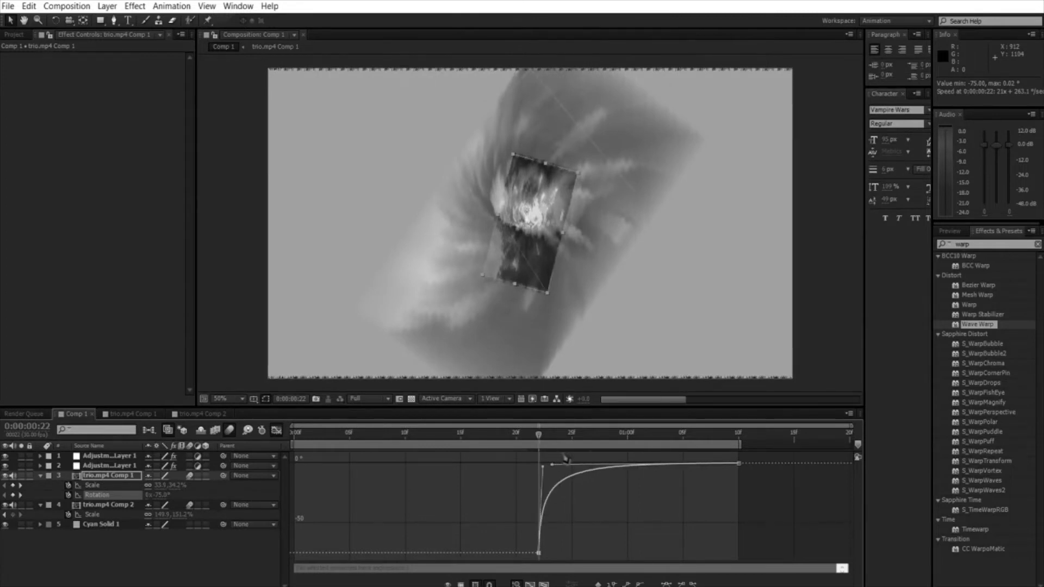
{"action": "left_click_drag", "start_coordinate": [537, 507], "coordinate": [581, 555]}
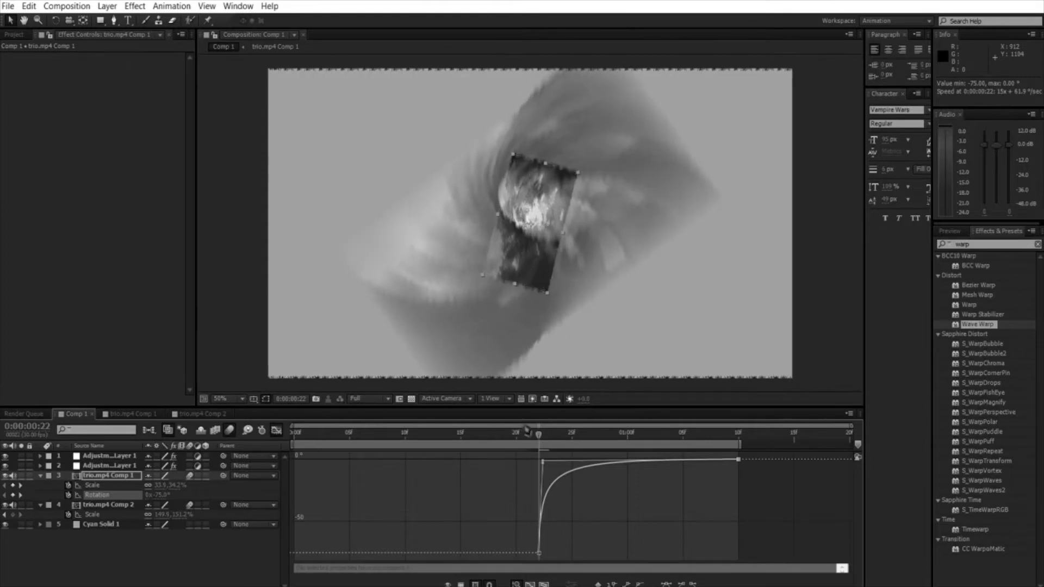
Step: Preview the transition and soften the Rotation and Scale curves by shortening the ease handles of their last keyframes
{"action": "left_click", "coordinate": [525, 430]}
{"action": "key", "text": "KP_0"}
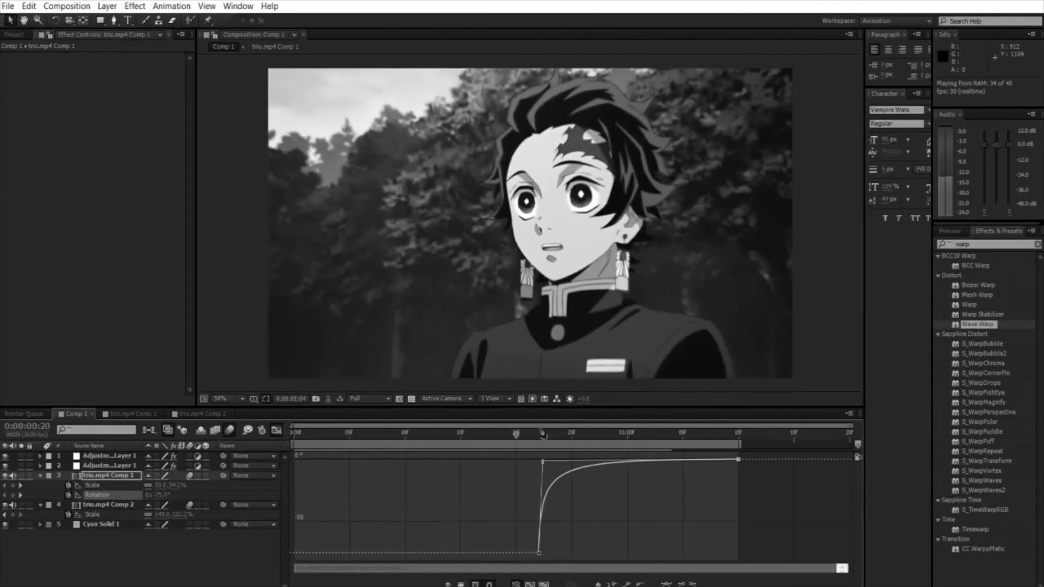
{"action": "key", "text": "space"}
{"action": "left_click_drag", "start_coordinate": [543, 462], "coordinate": [583, 461]}
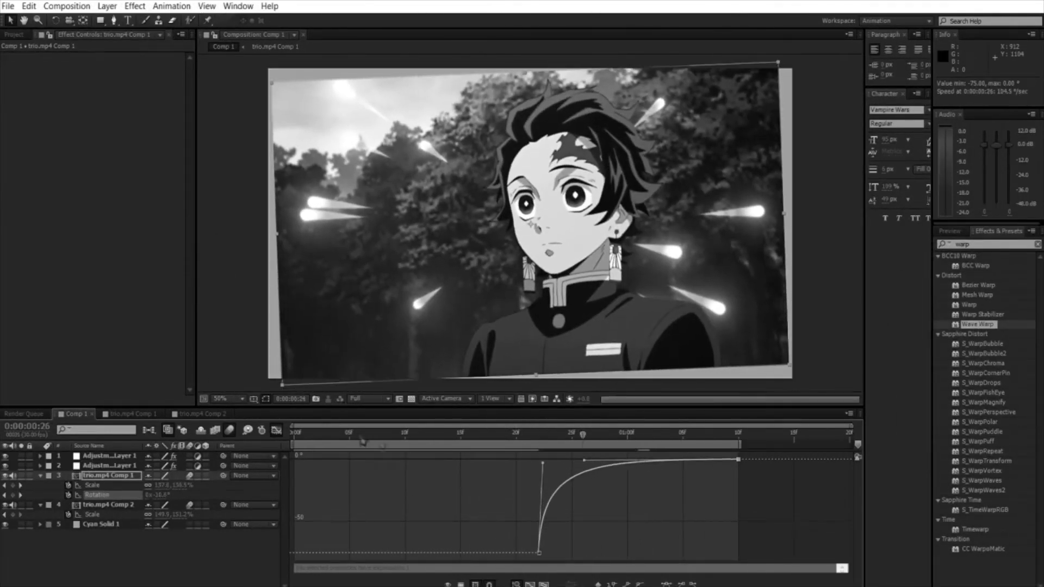
{"action": "left_click", "coordinate": [583, 433]}
{"action": "left_click", "coordinate": [93, 485]}
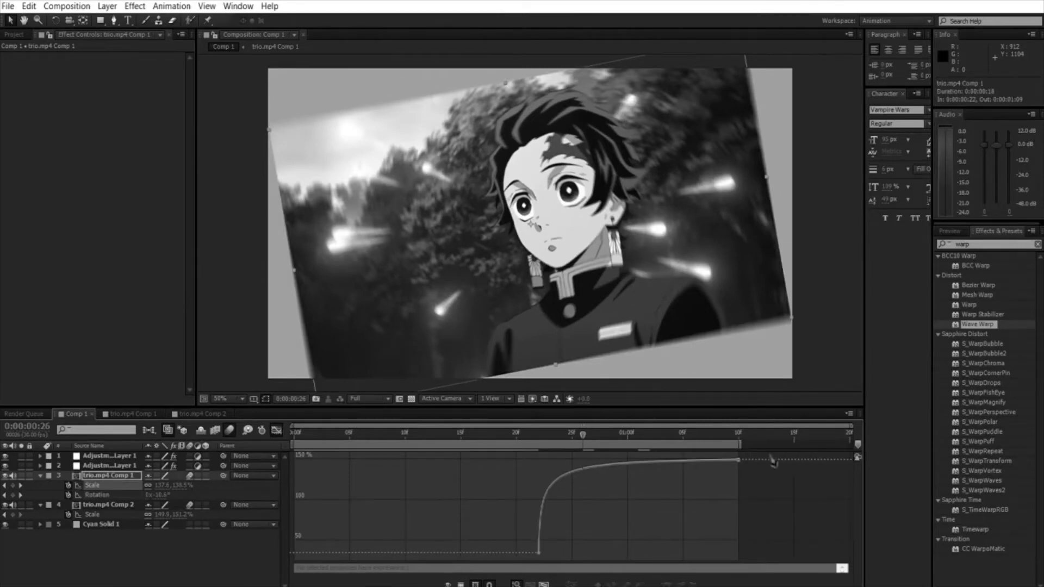
{"action": "left_click_drag", "start_coordinate": [751, 472], "coordinate": [734, 455]}
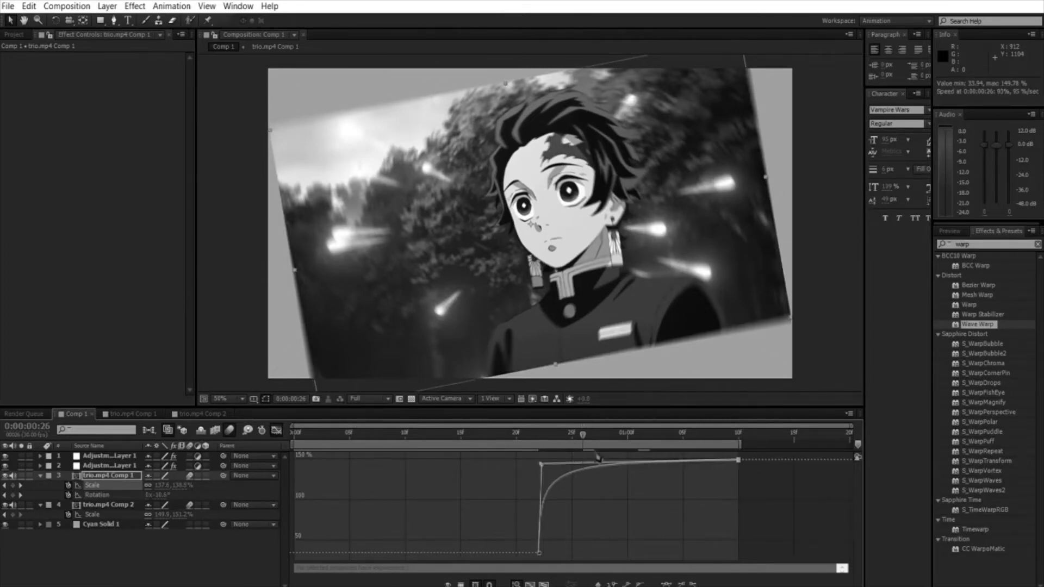
{"action": "left_click_drag", "start_coordinate": [598, 458], "coordinate": [574, 453]}
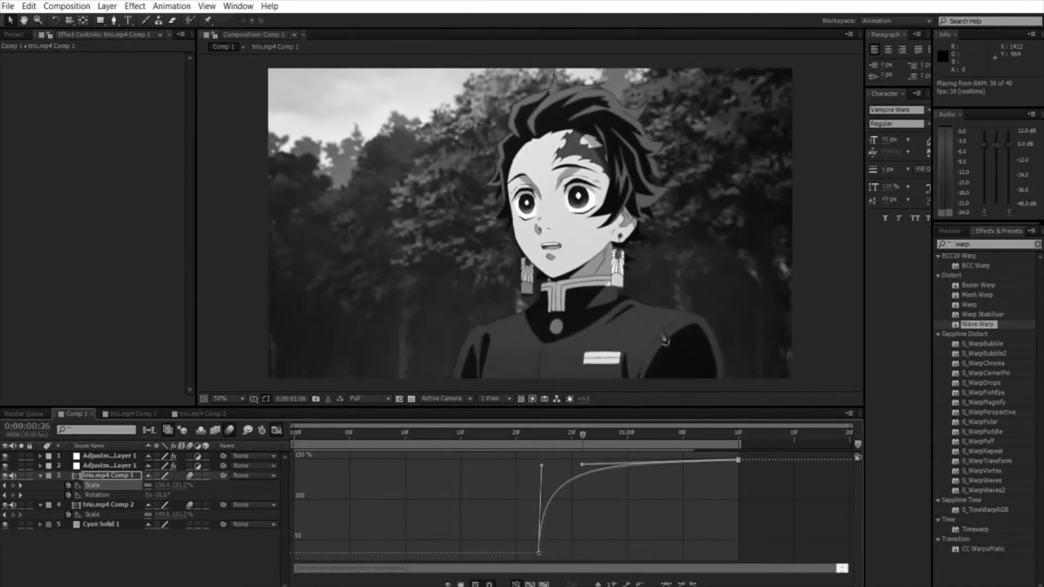
Step: Lower the Scale of trio.mp4 Comp 1 to about 113% at its last keyframe, at 0:00:01:10
{"action": "key", "text": "space"}
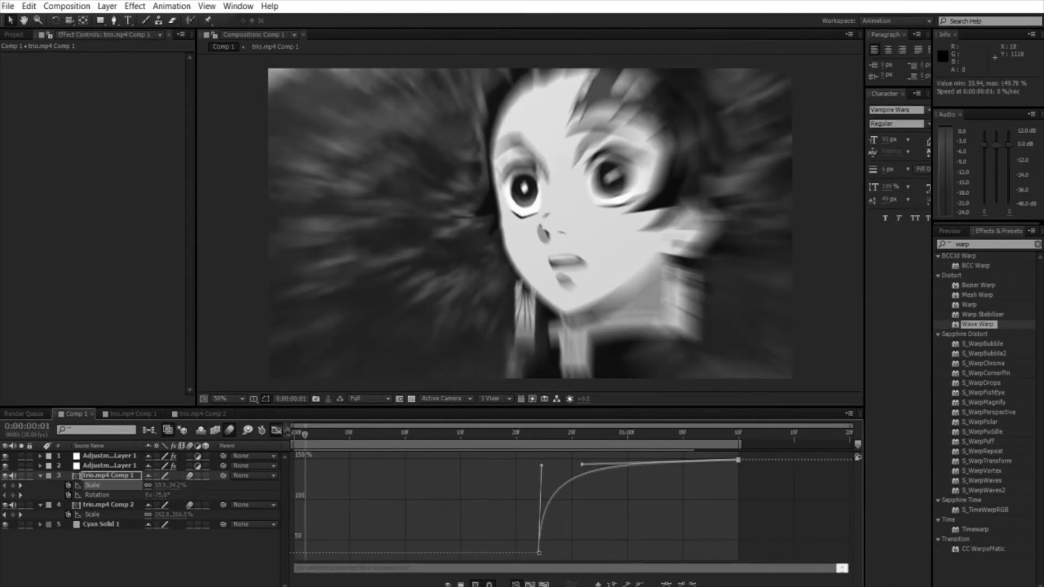
{"action": "left_click", "coordinate": [277, 430]}
{"action": "left_click_drag", "start_coordinate": [557, 433], "coordinate": [694, 468]}
{"action": "left_click_drag", "start_coordinate": [756, 489], "coordinate": [747, 485]}
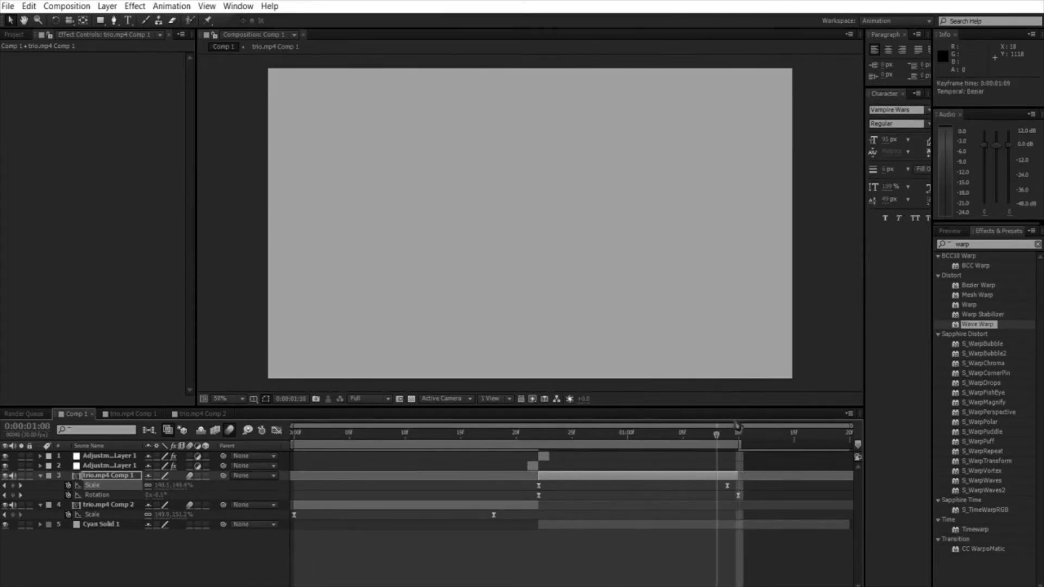
{"action": "key", "text": "Page_Down"}
{"action": "left_click", "coordinate": [160, 541]}
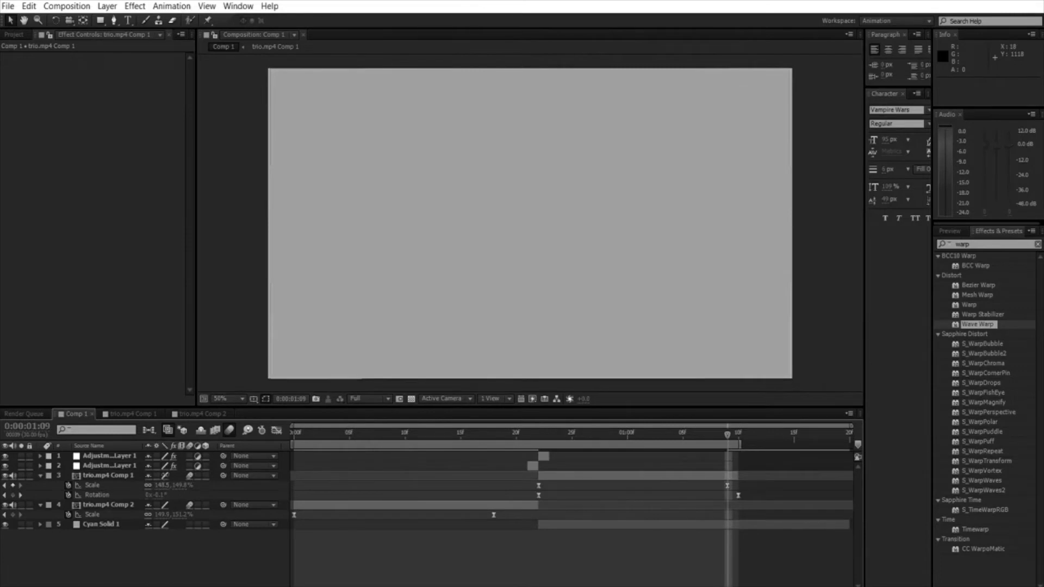
{"action": "left_click", "coordinate": [163, 477]}
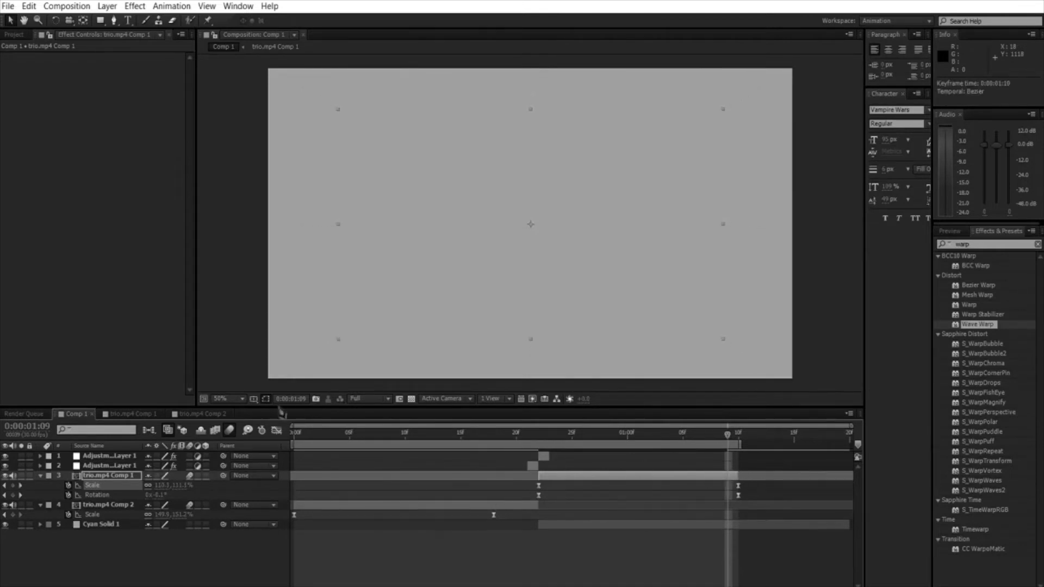
Step: Reshape the Scale value curve of trio.mp4 Comp 1 into a steep start and smooth settling, and preview the entrance
{"action": "left_click", "coordinate": [276, 430]}
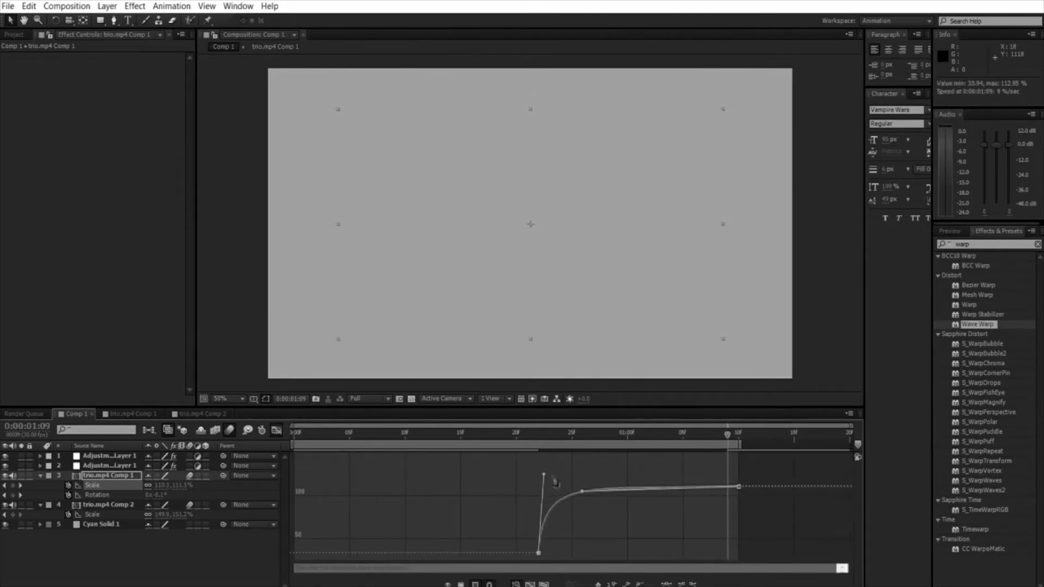
{"action": "left_click_drag", "start_coordinate": [553, 478], "coordinate": [546, 484]}
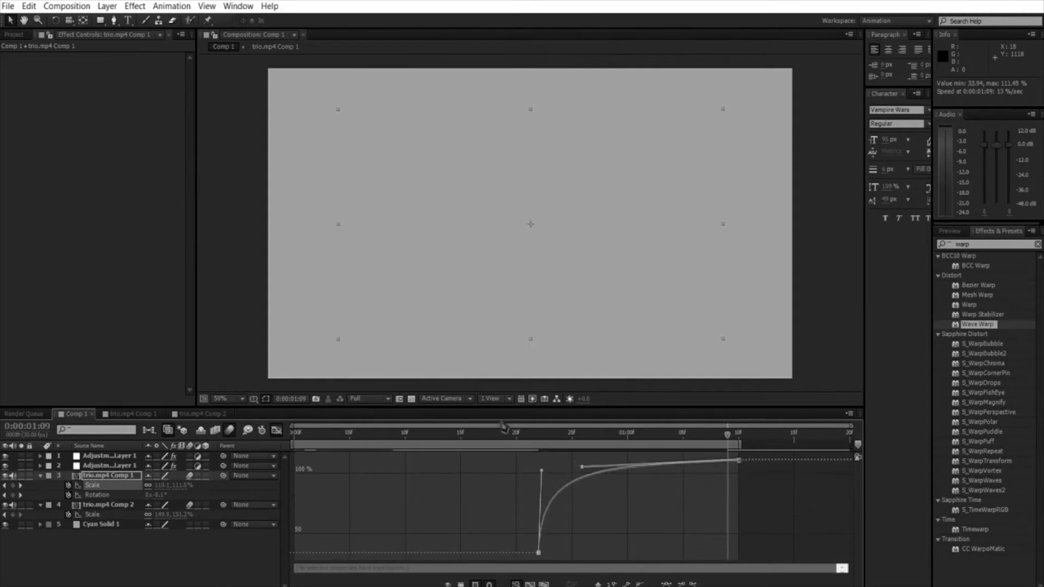
{"action": "left_click", "coordinate": [545, 427]}
{"action": "key", "text": "Page_Down"}
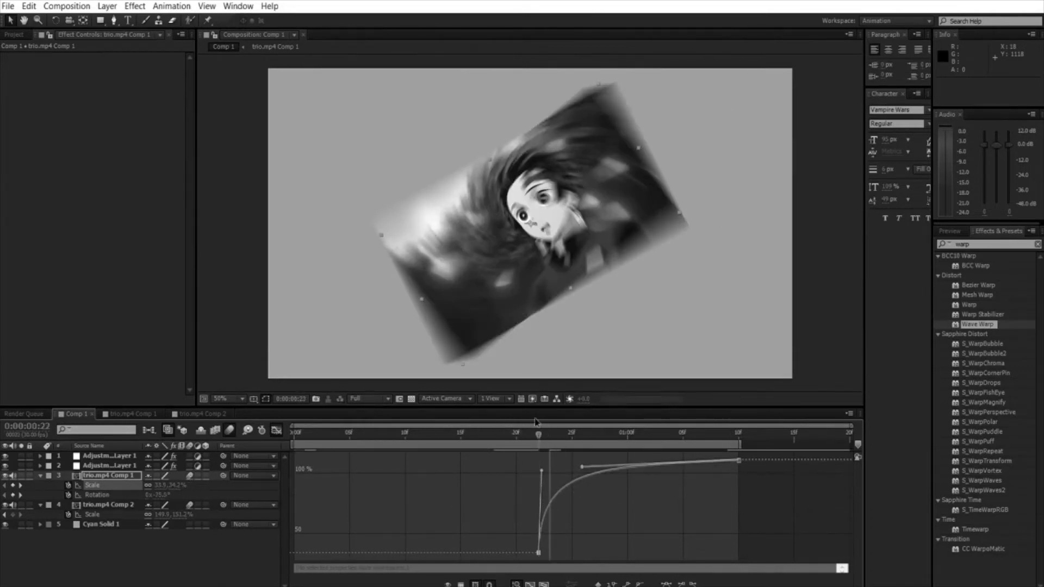
{"action": "key", "text": "KP_0"}
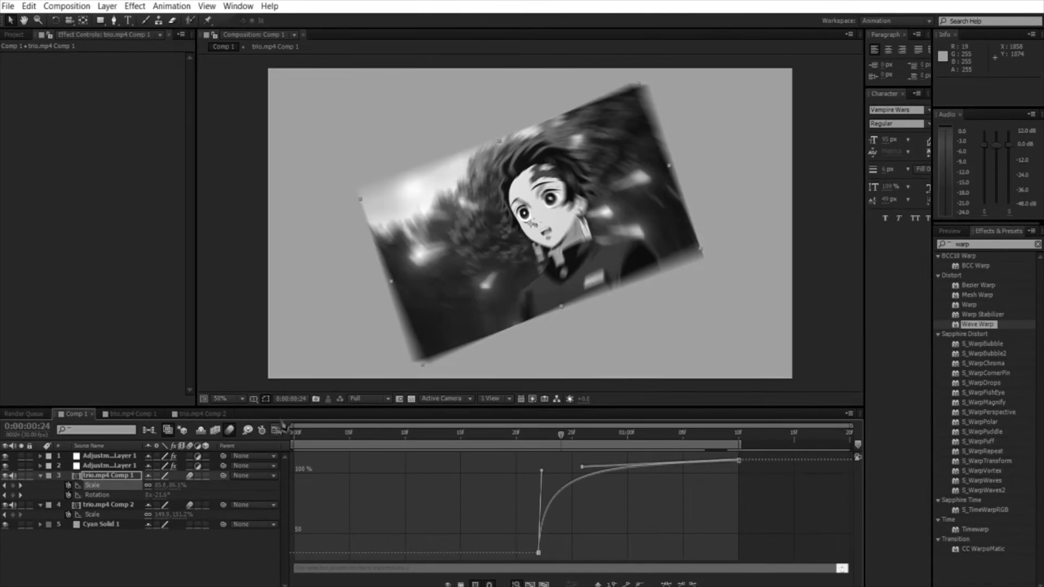
Step: Duplicate the one-frame Black & White adjustment layer before the cut, place the copy at 0:00:00:23, and preview the flashes
{"action": "left_click", "coordinate": [276, 430]}
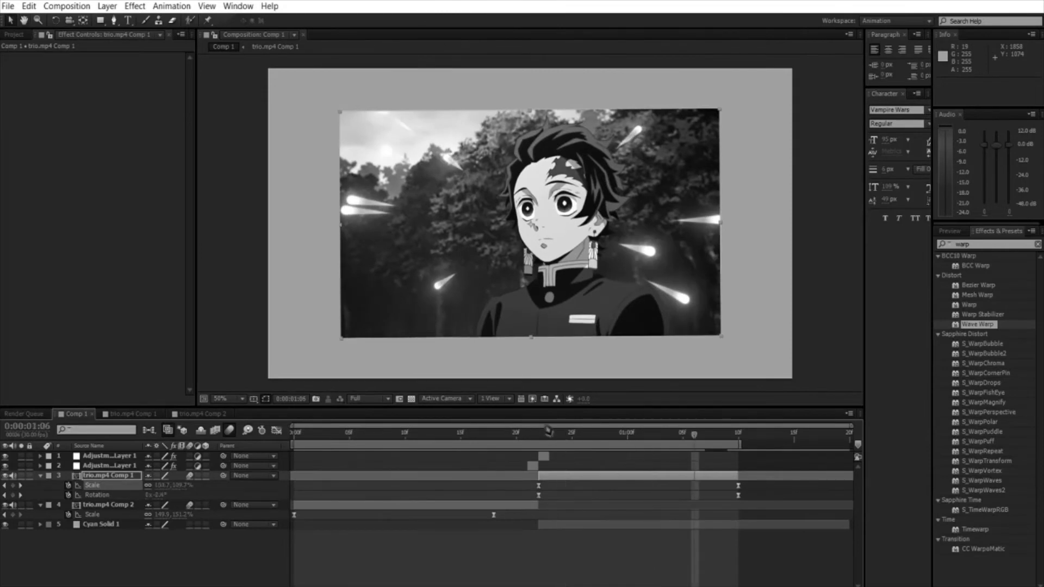
{"action": "left_click_drag", "start_coordinate": [548, 430], "coordinate": [560, 460]}
{"action": "left_click", "coordinate": [533, 466]}
{"action": "key", "text": "ctrl+d"}
{"action": "left_click", "coordinate": [528, 429]}
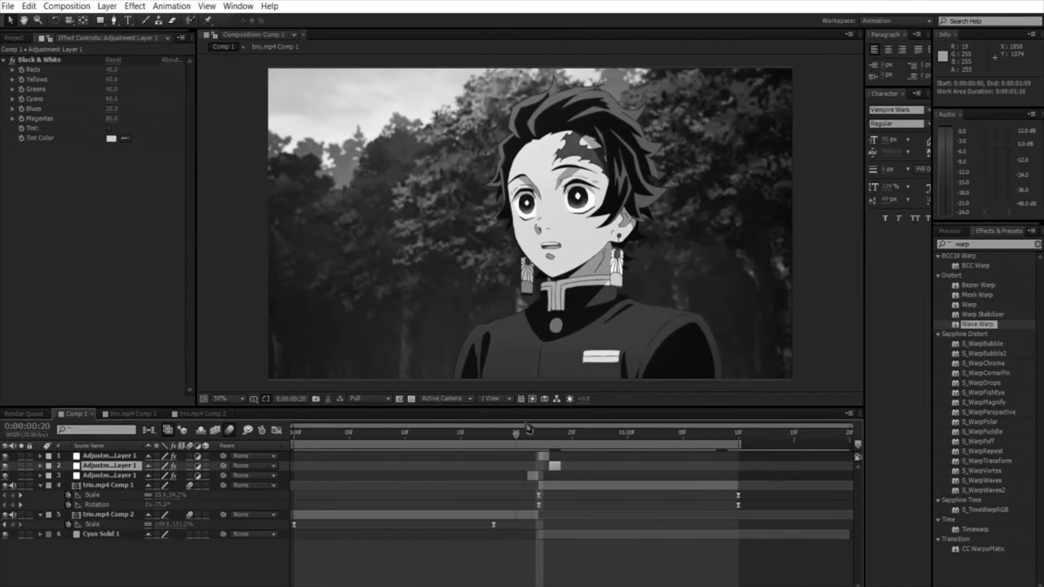
{"action": "key", "text": "space"}
{"action": "left_click", "coordinate": [511, 431]}
{"action": "key", "text": "space"}
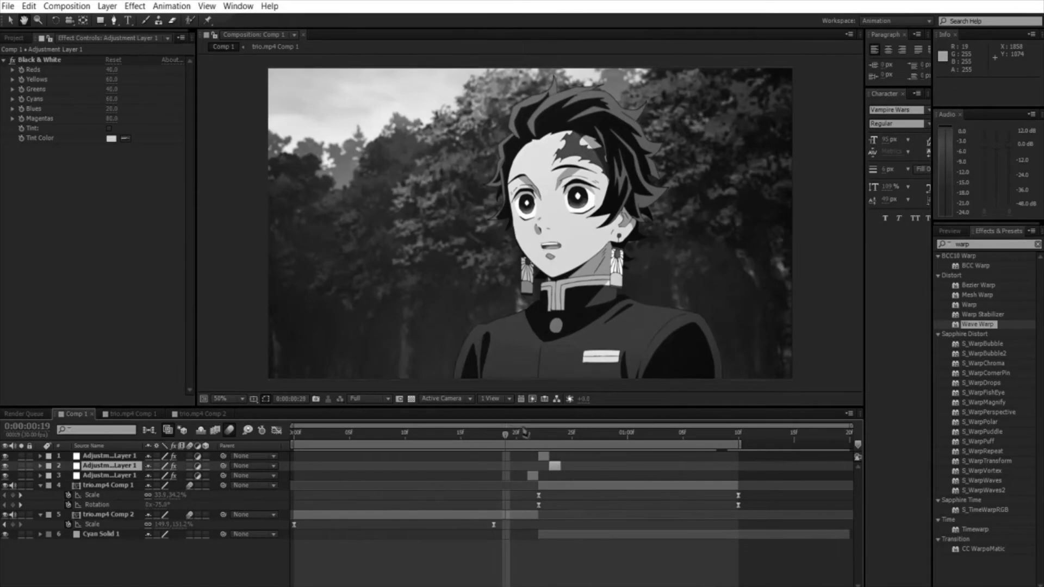
Step: Copy Wave Warp from the adjustment layer at 0:00:00:22 to the one at 0:00:00:23, adjust its Wave Height, and preview
{"action": "left_click", "coordinate": [548, 432]}
{"action": "left_click", "coordinate": [545, 456]}
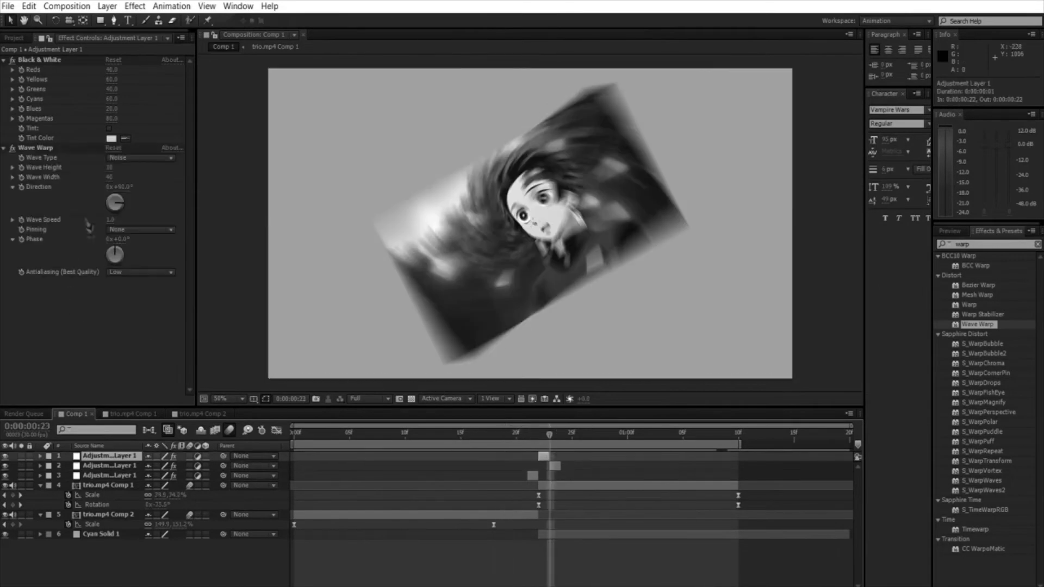
{"action": "left_click", "coordinate": [35, 147]}
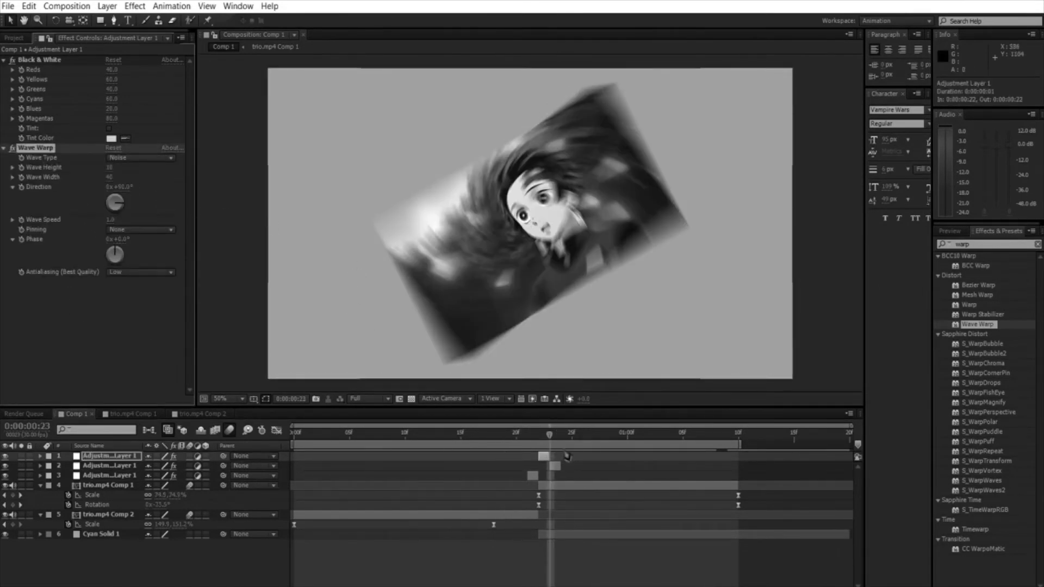
{"action": "left_click", "coordinate": [556, 466]}
{"action": "key", "text": "ctrl+v"}
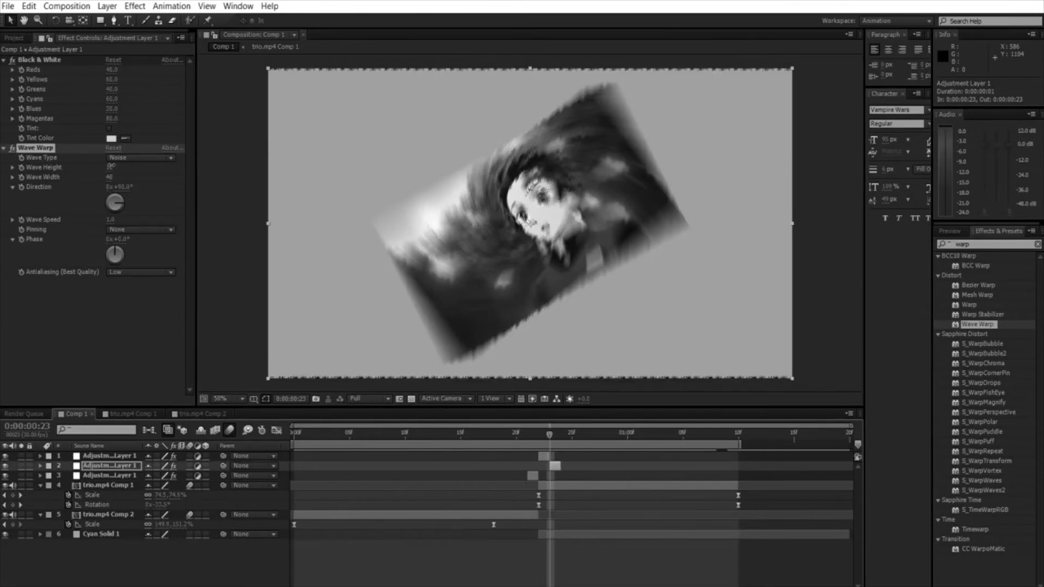
{"action": "left_click_drag", "start_coordinate": [111, 166], "coordinate": [145, 165]}
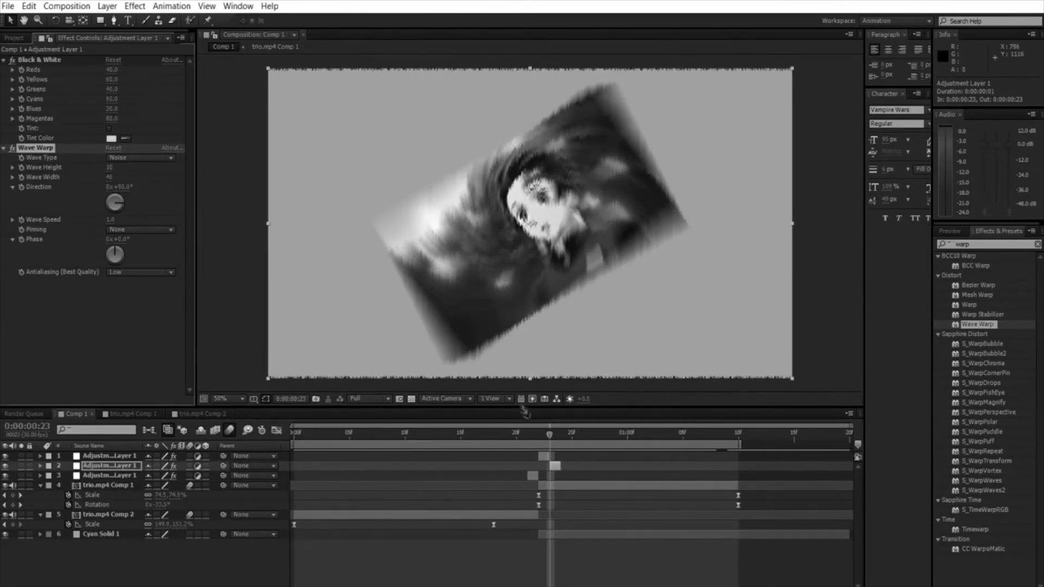
{"action": "key", "text": "space"}
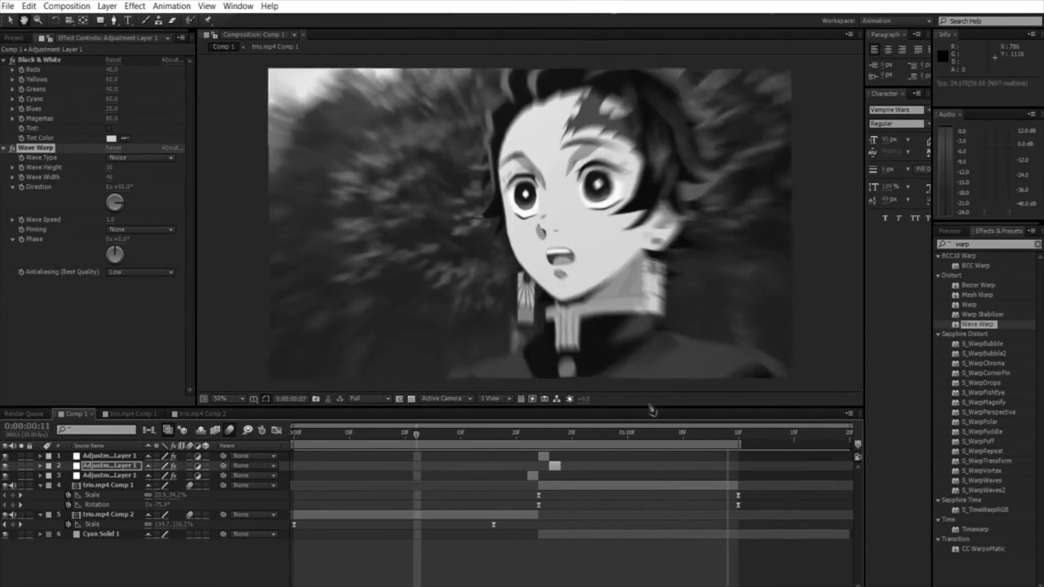
Step: Search the effects for "poste" and apply Posterize Time to trio.mp4 Comp 1
{"action": "left_click", "coordinate": [1037, 244]}
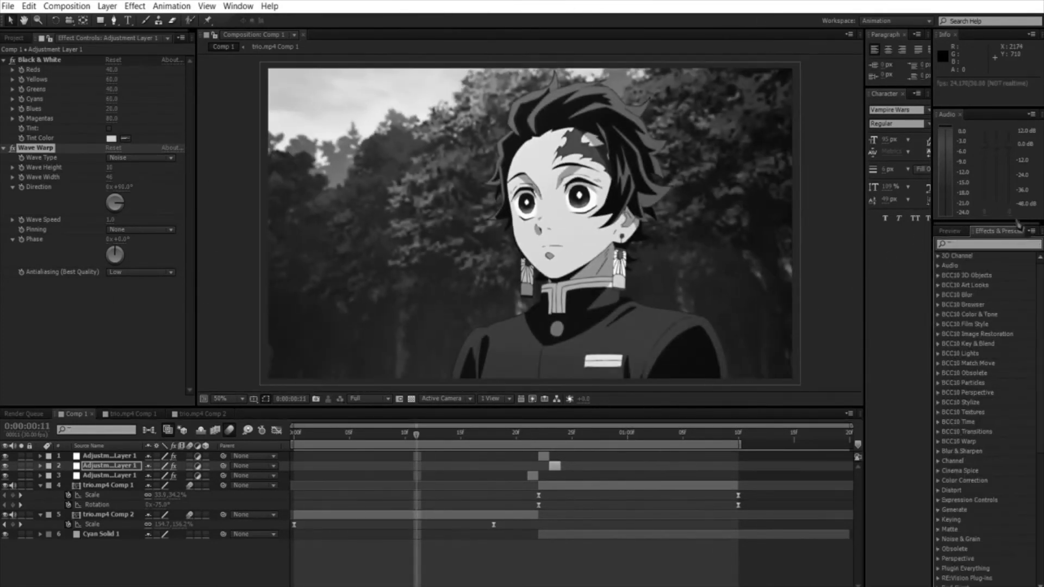
{"action": "type", "text": "posteri"}
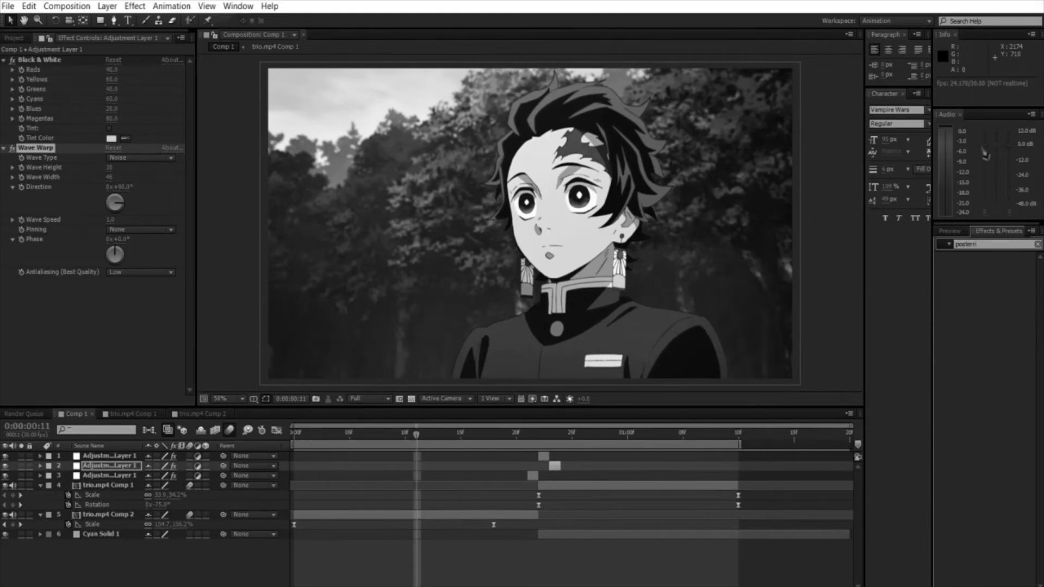
{"action": "key", "text": "BackSpace"}
{"action": "key", "text": "BackSpace"}
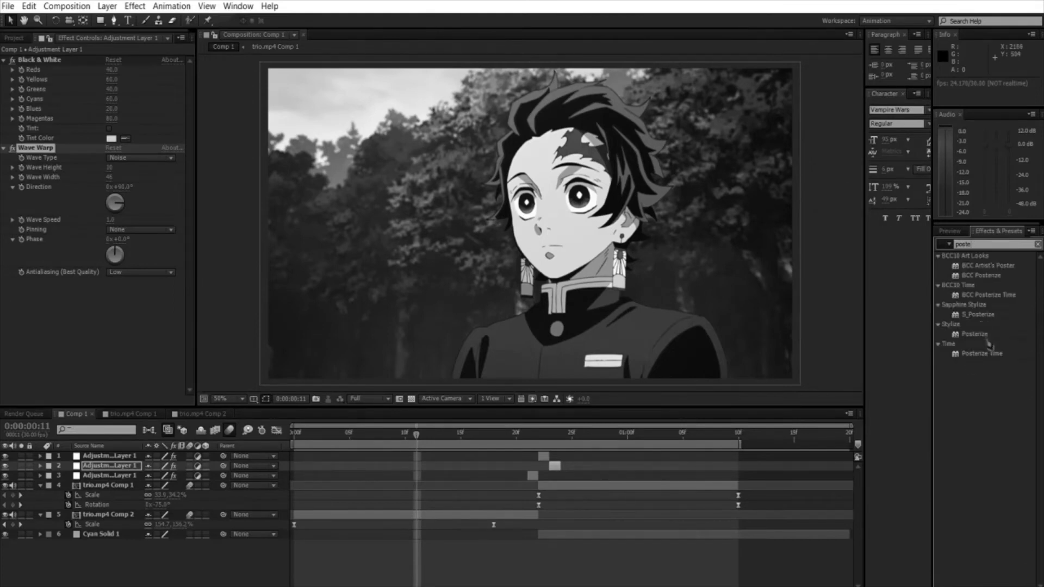
{"action": "left_click_drag", "start_coordinate": [982, 353], "coordinate": [620, 485]}
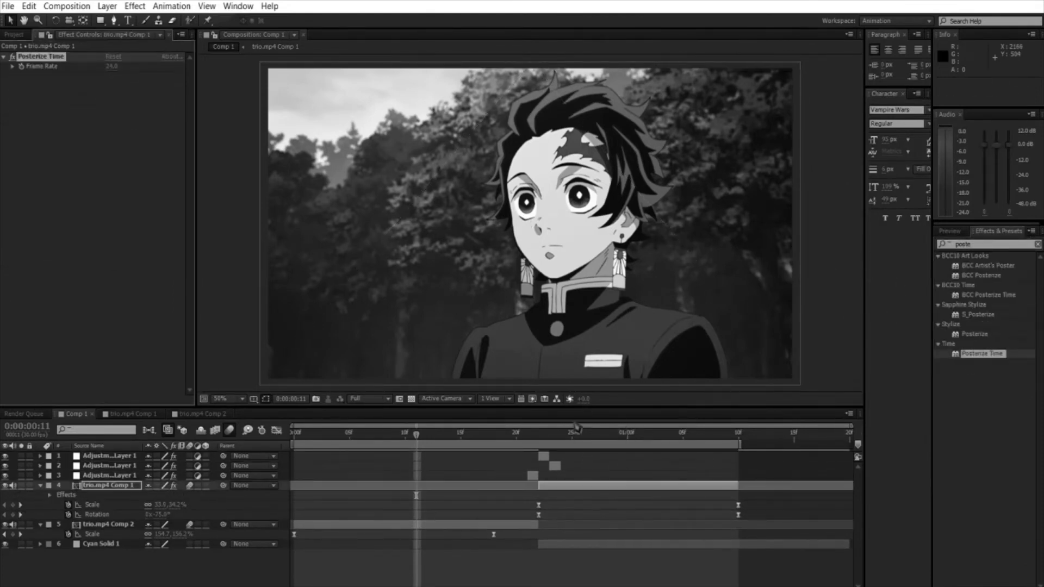
Step: Try Posterize Time frame rates of 5 and 15 on trio.mp4 Comp 1, checking frames just after the cut
{"action": "left_click", "coordinate": [558, 430]}
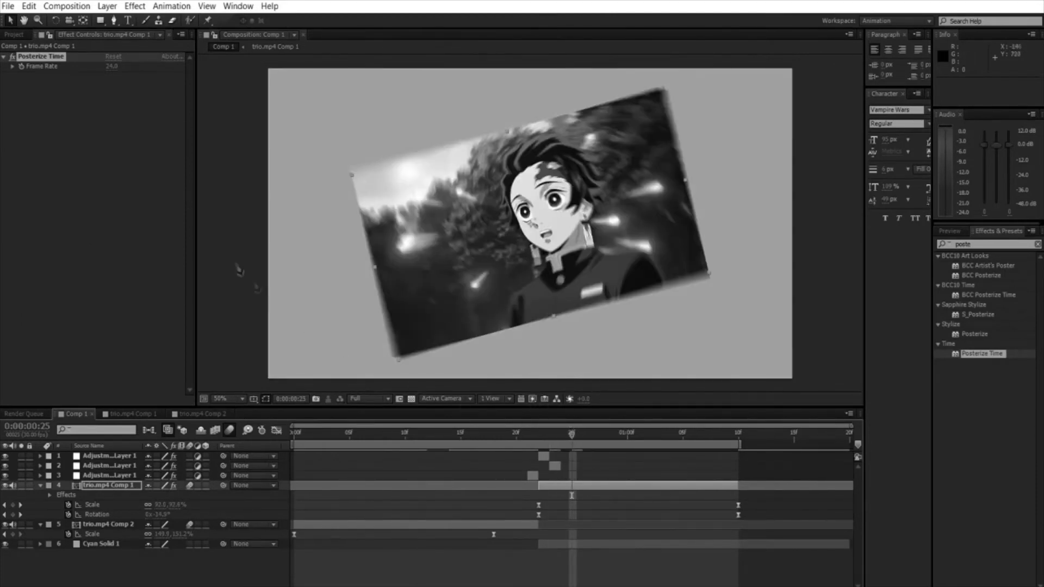
{"action": "left_click", "coordinate": [119, 66]}
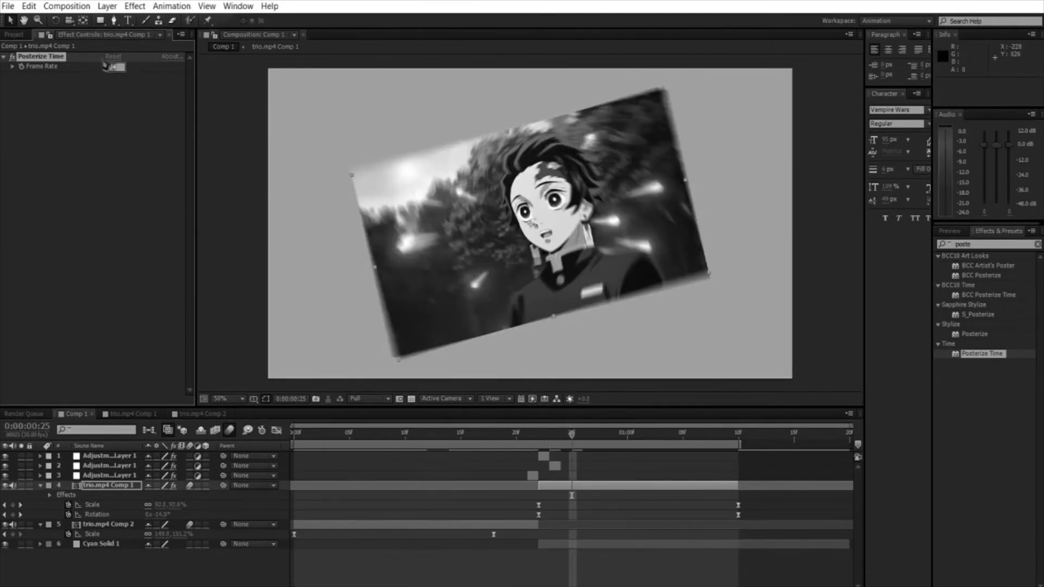
{"action": "type", "text": "5"}
{"action": "key", "text": "Return"}
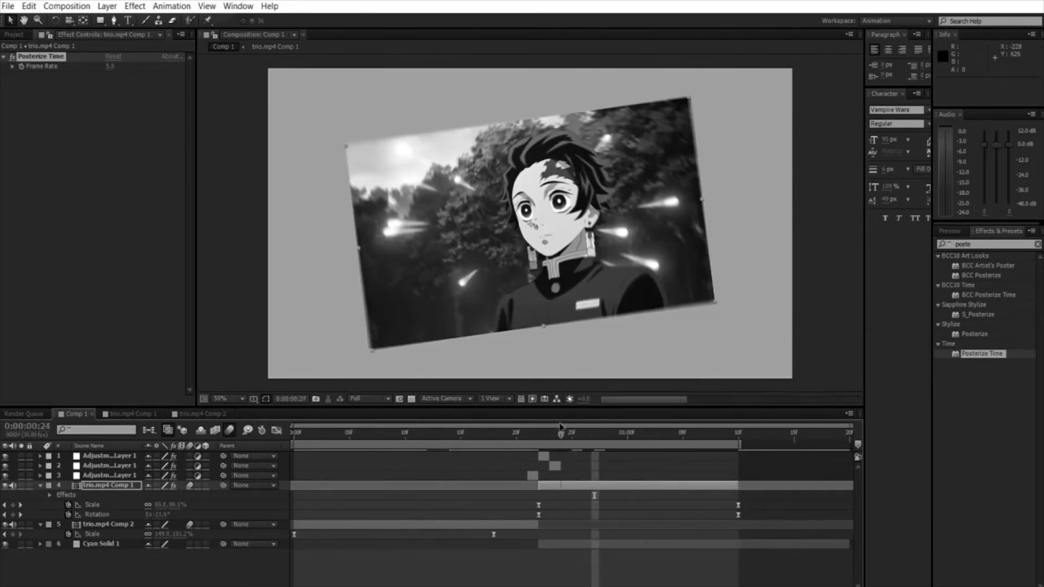
{"action": "left_click", "coordinate": [556, 432]}
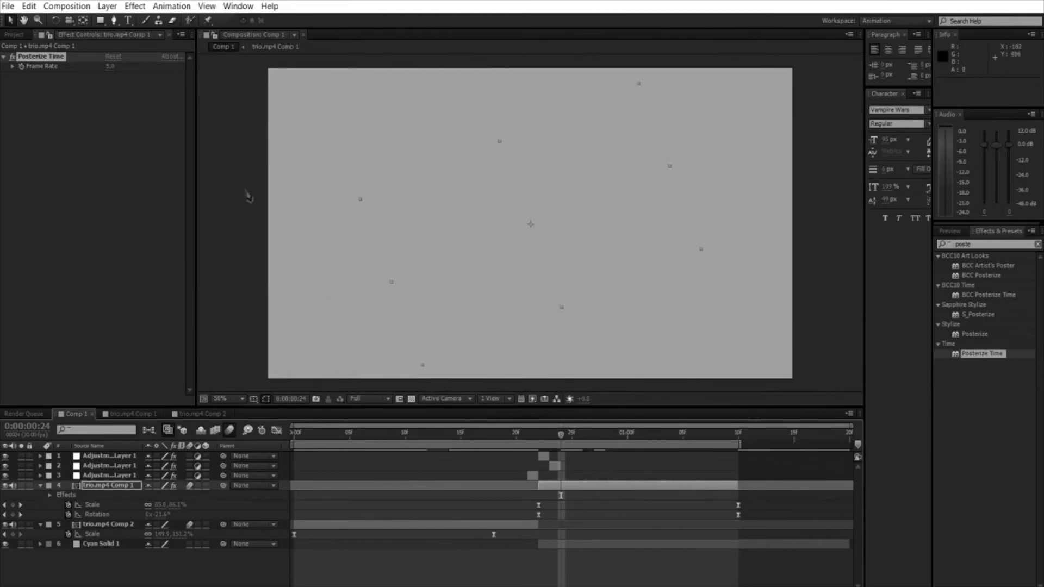
{"action": "left_click", "coordinate": [112, 66]}
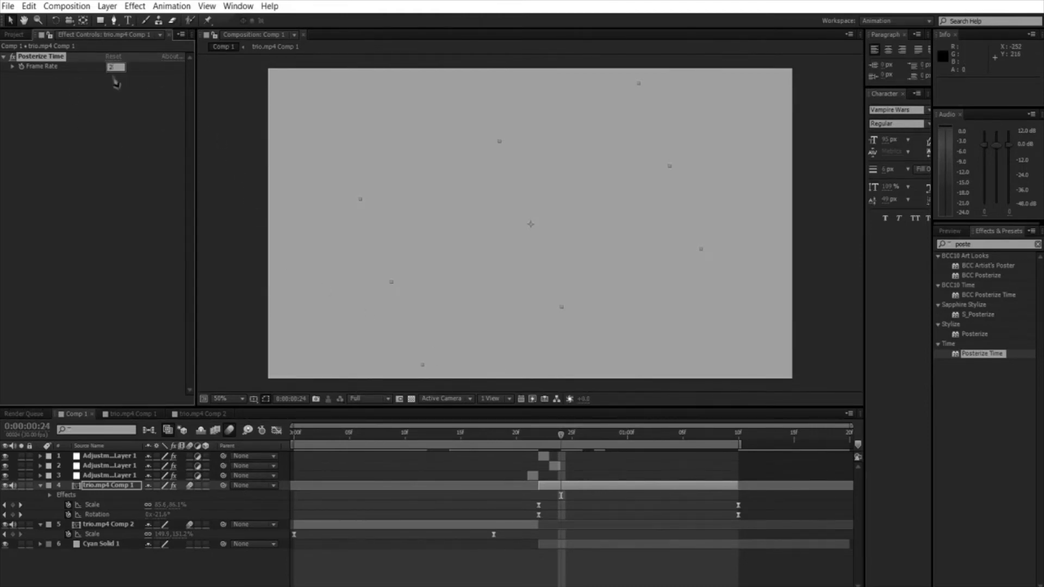
{"action": "type", "text": "15"}
{"action": "key", "text": "Return"}
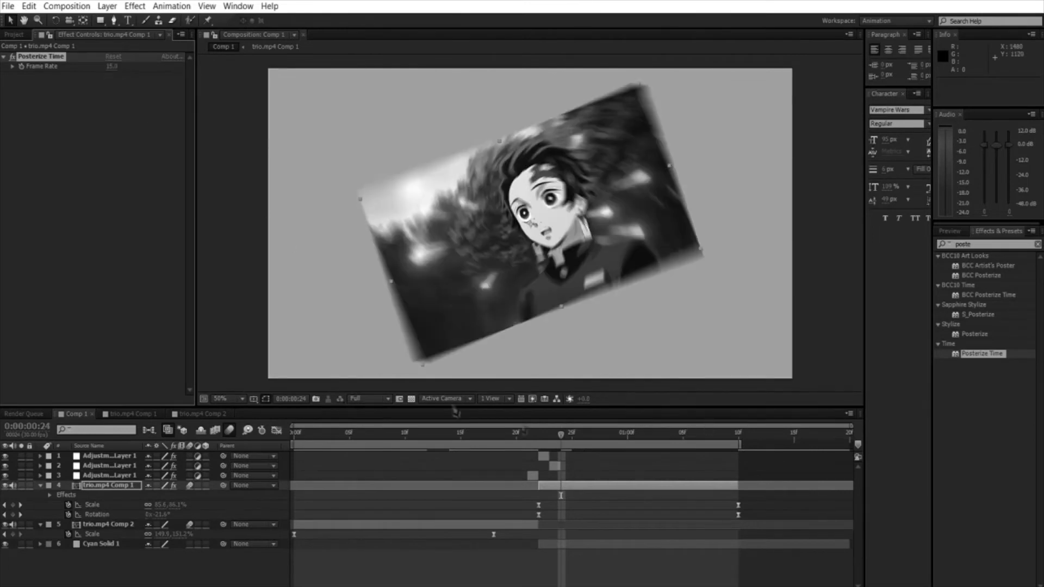
{"action": "left_click", "coordinate": [545, 427]}
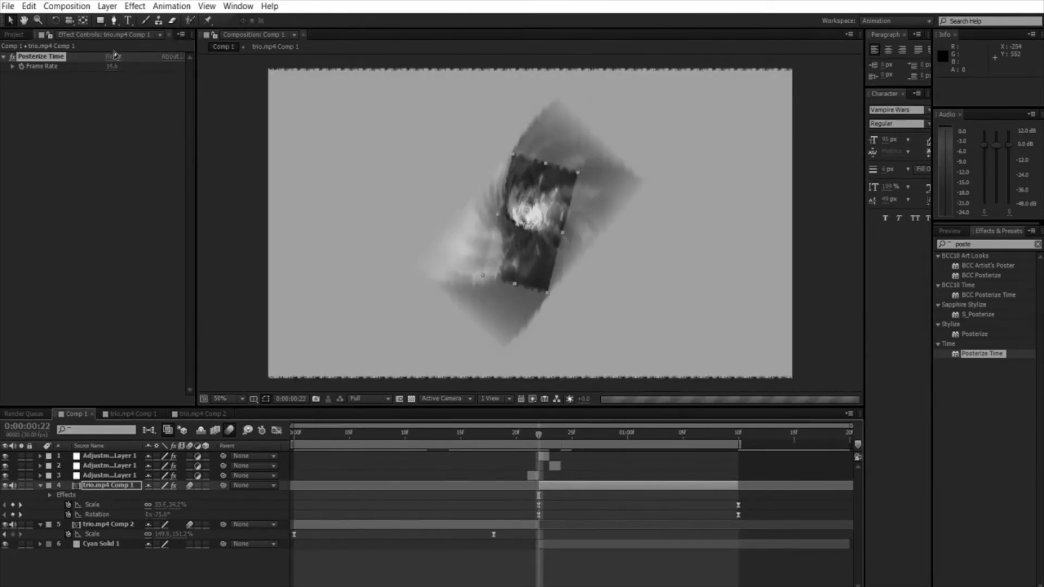
Step: Lower the Posterize Time frame rate to about 9.9 and preview the composition
{"action": "left_click_drag", "start_coordinate": [116, 64], "coordinate": [93, 56]}
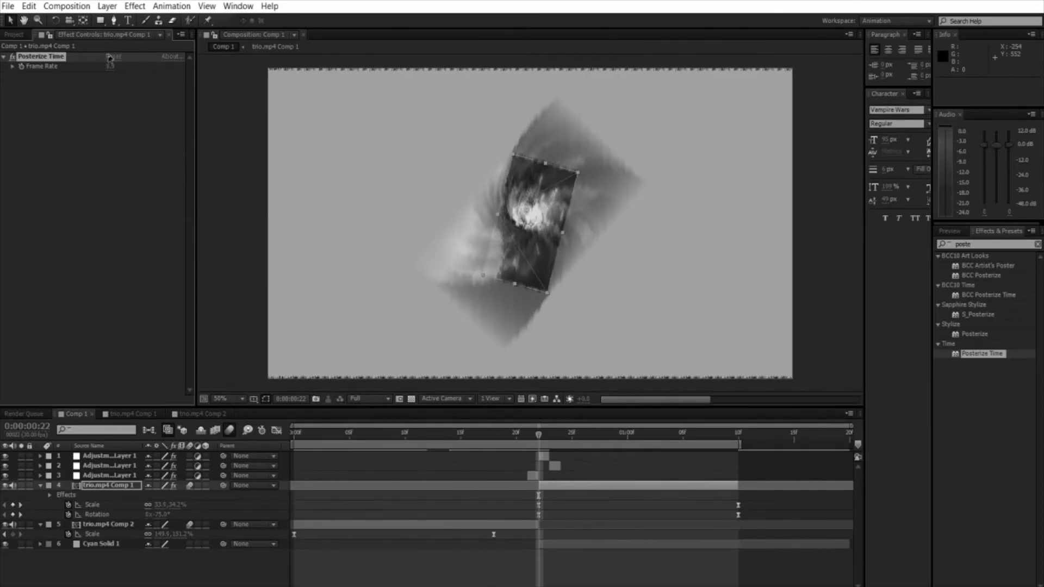
{"action": "left_click", "coordinate": [123, 85]}
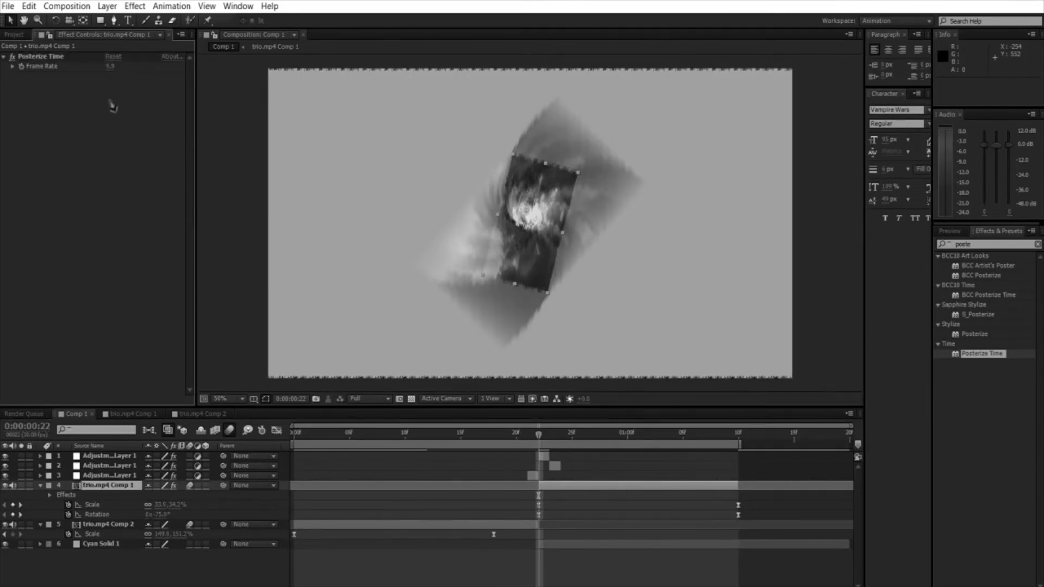
{"action": "key", "text": "KP_0"}
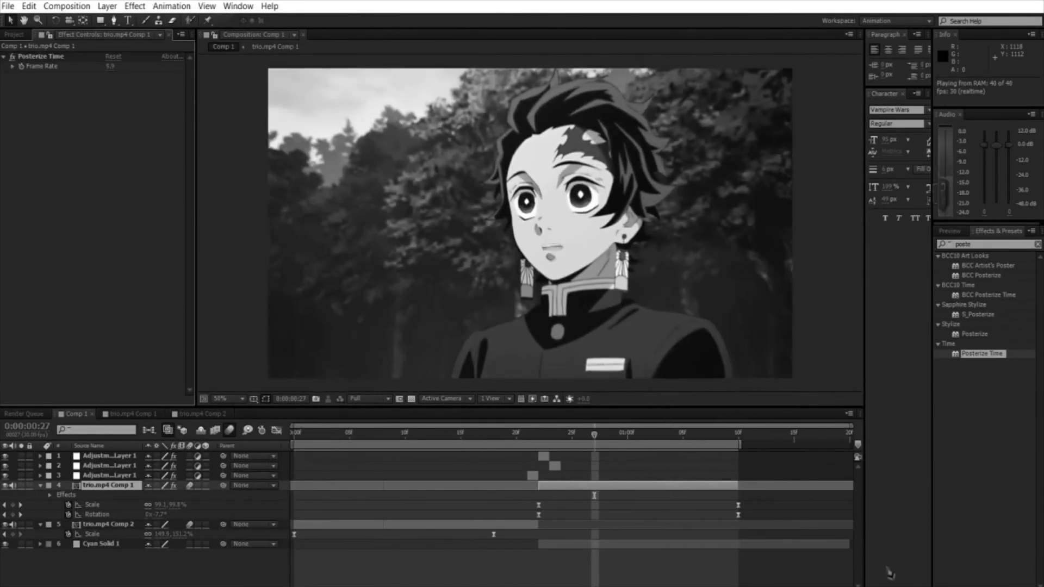
Step: Raise the last Scale keyframe of trio.mp4 Comp 1 at 0:00:01:10 to about 133% and preview the transition
{"action": "left_click", "coordinate": [738, 422]}
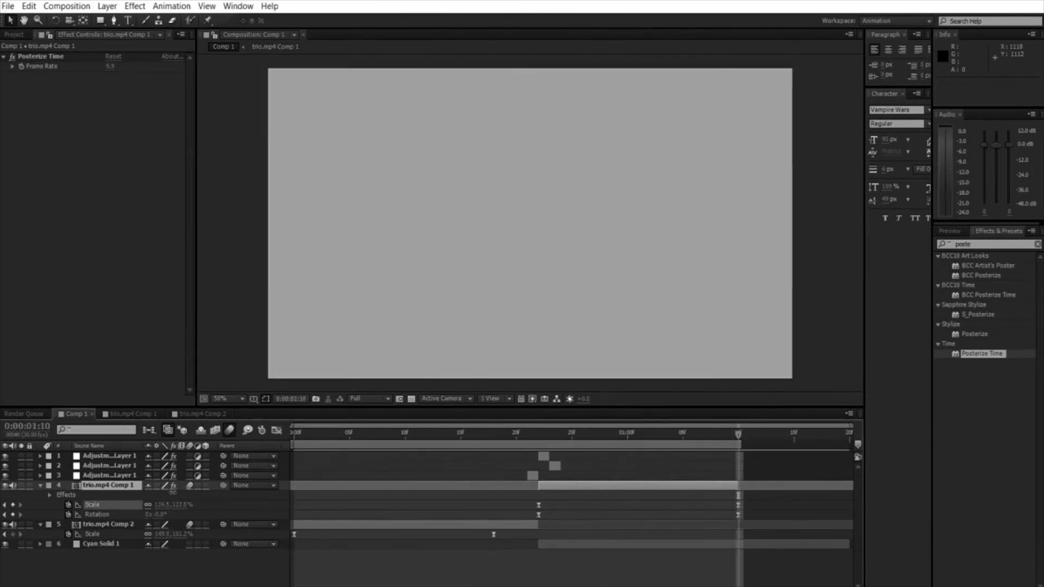
{"action": "key", "text": "KP_0"}
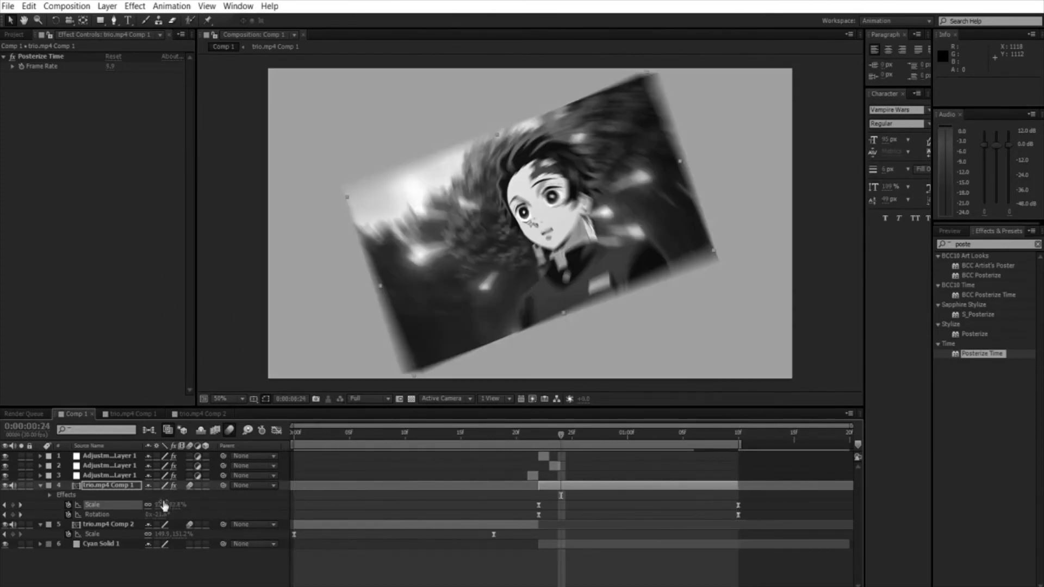
Step: Undo the Rotation change made at 0:00:00:24 and adjust the last Rotation keyframe at 0:00:01:10 instead
{"action": "left_click_drag", "start_coordinate": [163, 511], "coordinate": [170, 511]}
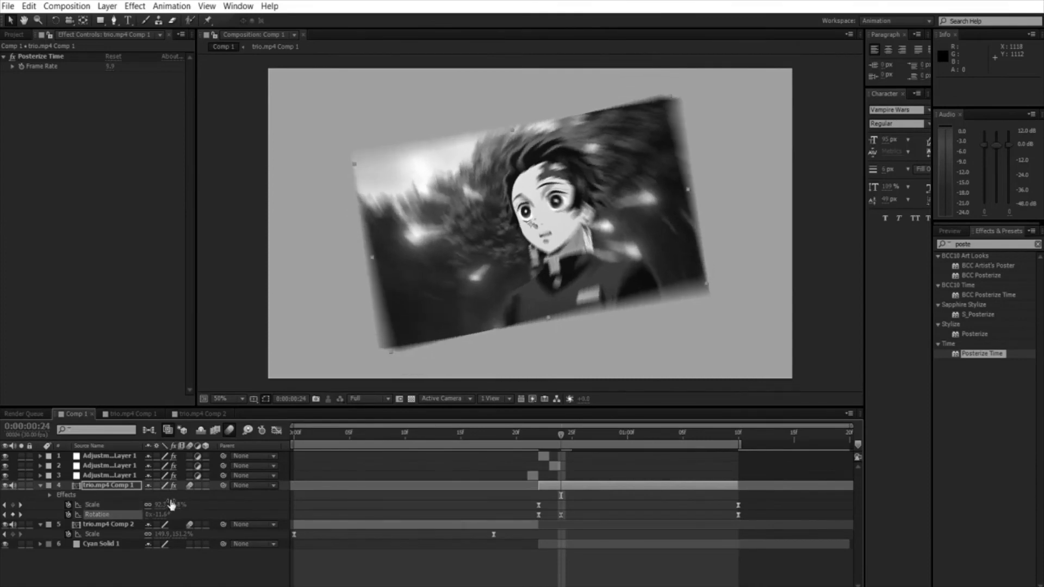
{"action": "key", "text": "ctrl+z"}
{"action": "left_click", "coordinate": [738, 425]}
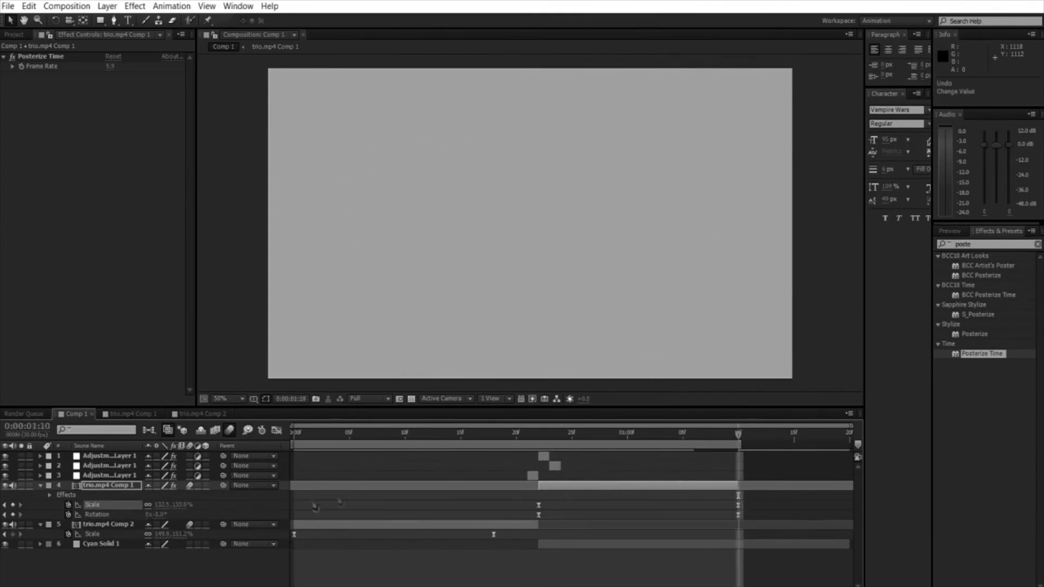
{"action": "key", "text": "ctrl+z"}
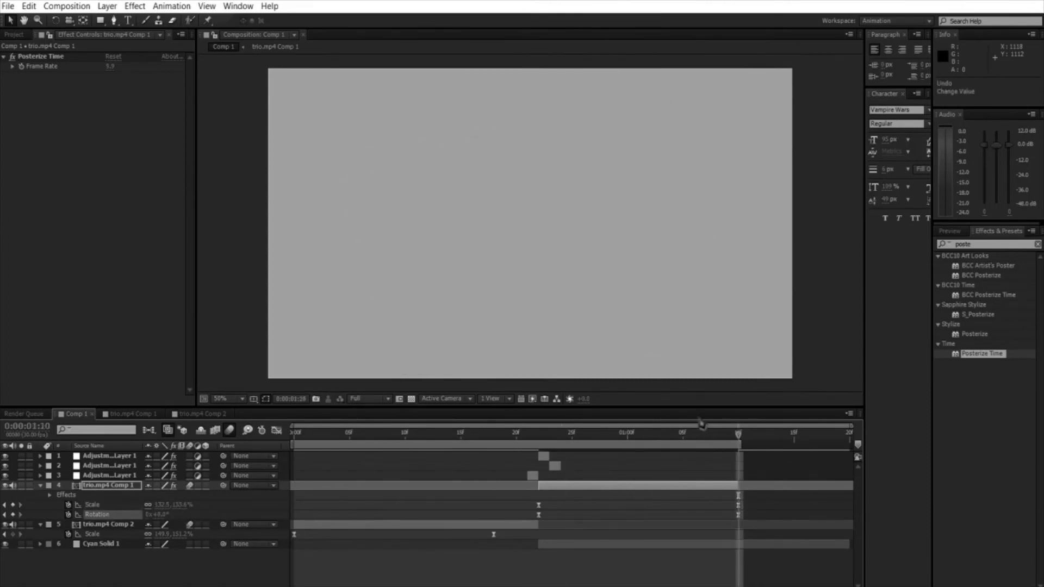
Step: Preview the transition after the rotation adjustment and inspect the frames around the cut down to 0:00:00:21
{"action": "left_click_drag", "start_coordinate": [738, 427], "coordinate": [573, 448]}
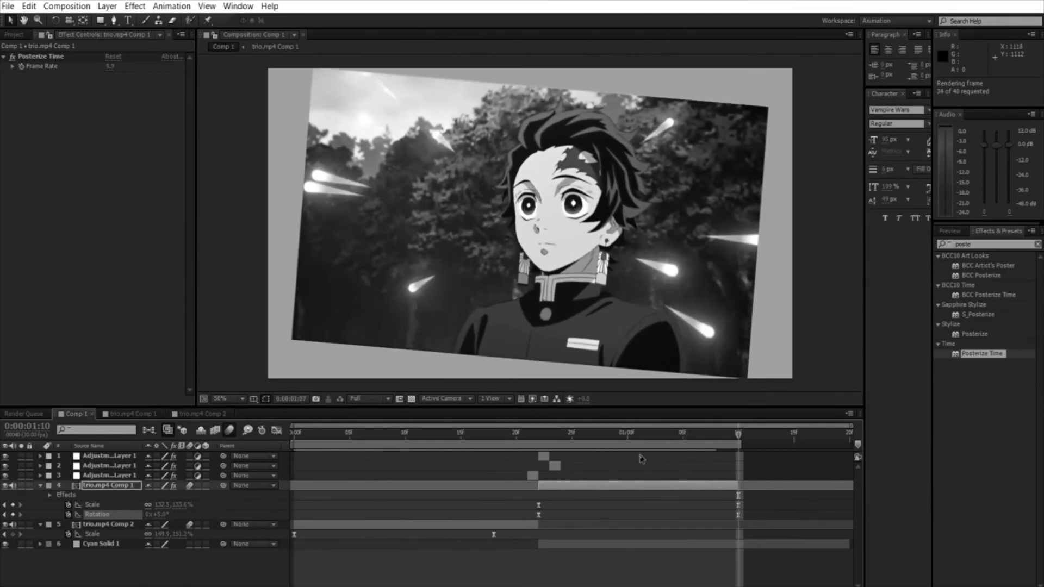
{"action": "left_click_drag", "start_coordinate": [316, 433], "coordinate": [563, 466]}
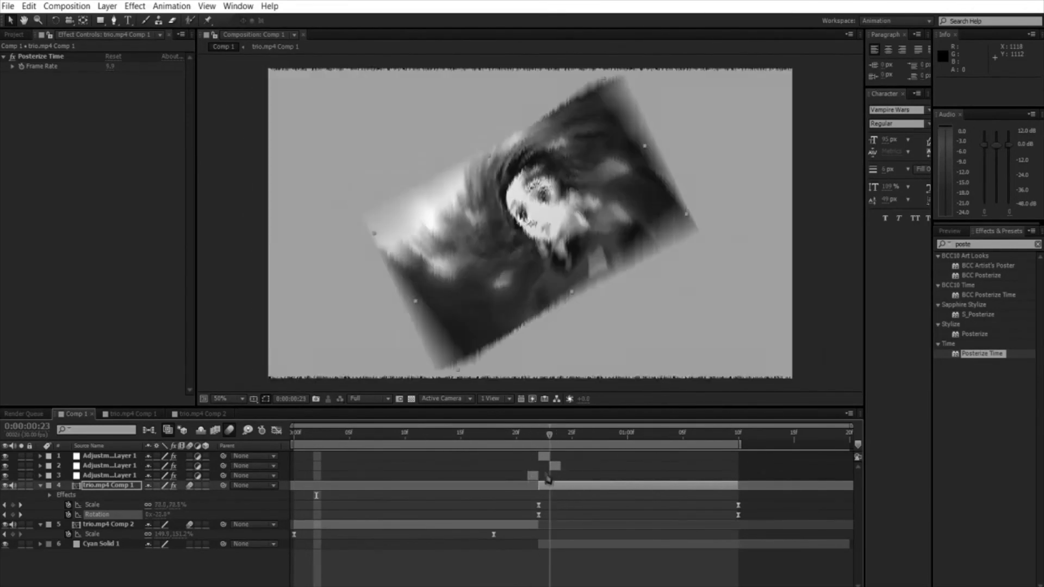
{"action": "left_click_drag", "start_coordinate": [547, 477], "coordinate": [533, 477]}
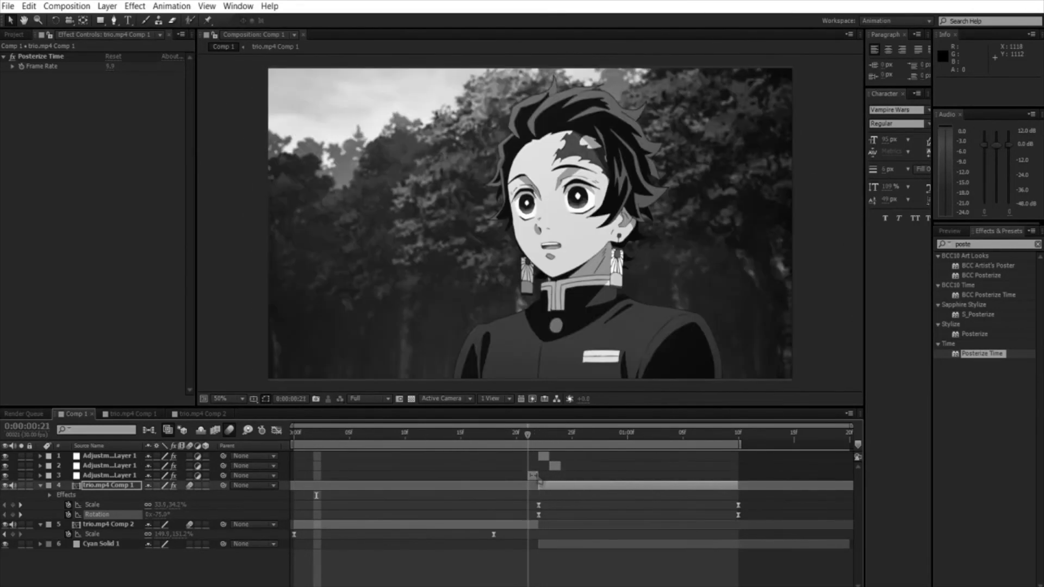
Step: Apply the Glitchify effect below Black & White on the one-frame adjustment layer at 0:00:00:21
{"action": "left_click", "coordinate": [533, 477]}
{"action": "left_click", "coordinate": [1038, 244]}
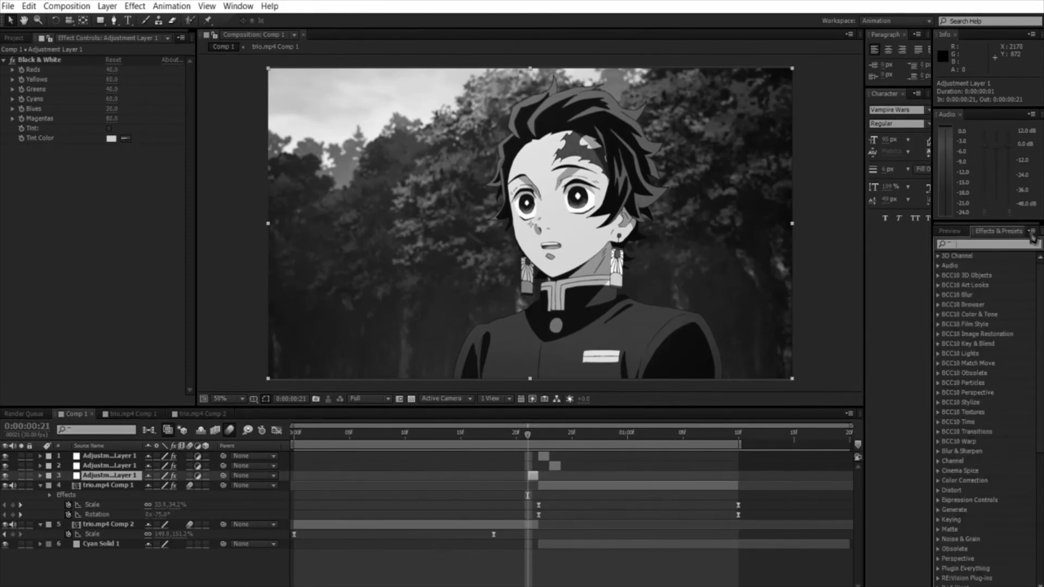
{"action": "type", "text": "glitch"}
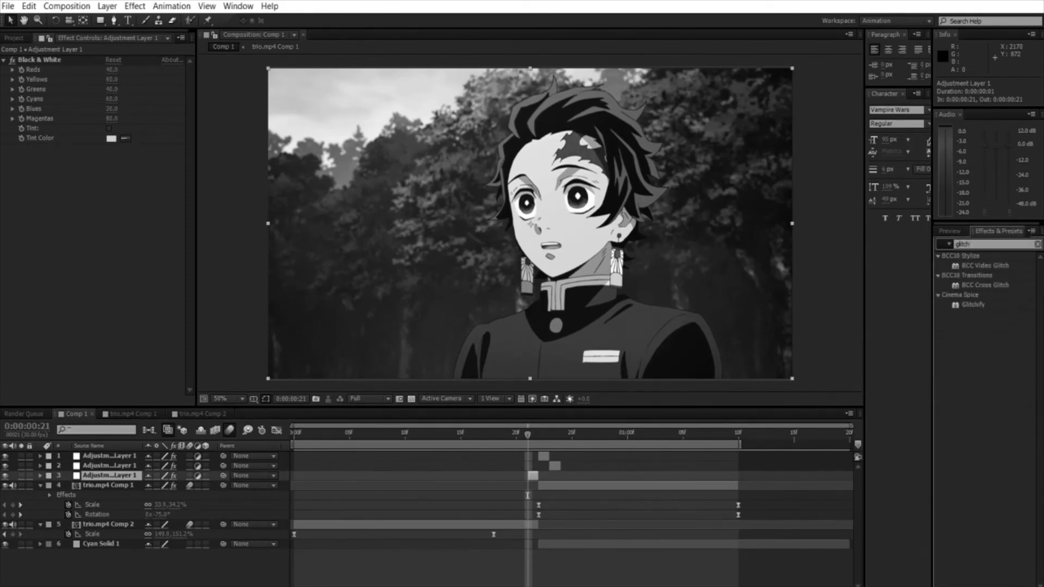
{"action": "left_click", "coordinate": [973, 305]}
{"action": "left_click_drag", "start_coordinate": [52, 193], "coordinate": [54, 191]}
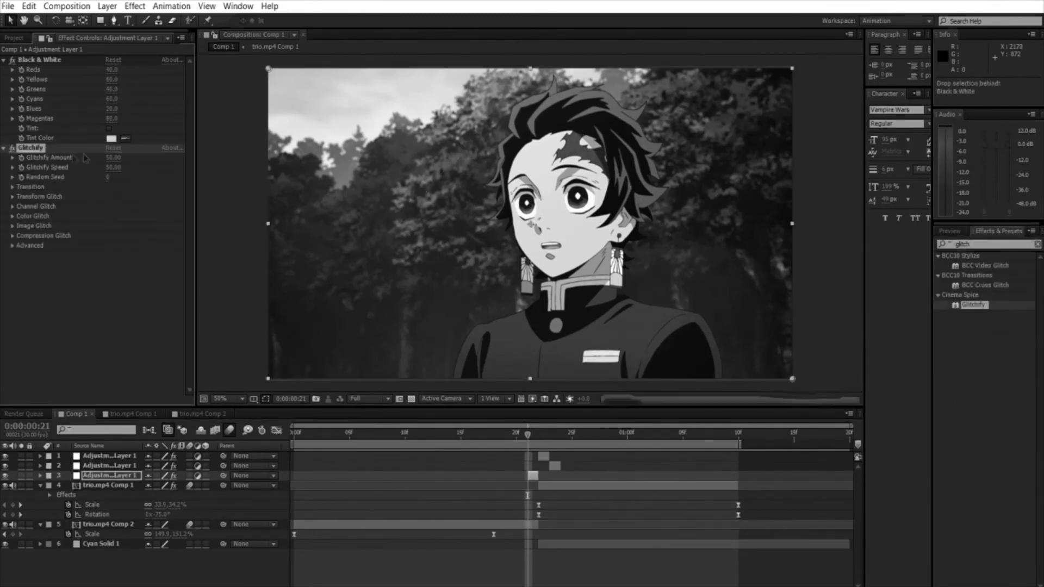
Step: Preview the glitch, then move Glitchify from the adjustment layer at 0:00:00:21 to the topmost adjustment layer with Wave Warp
{"action": "key", "text": "space"}
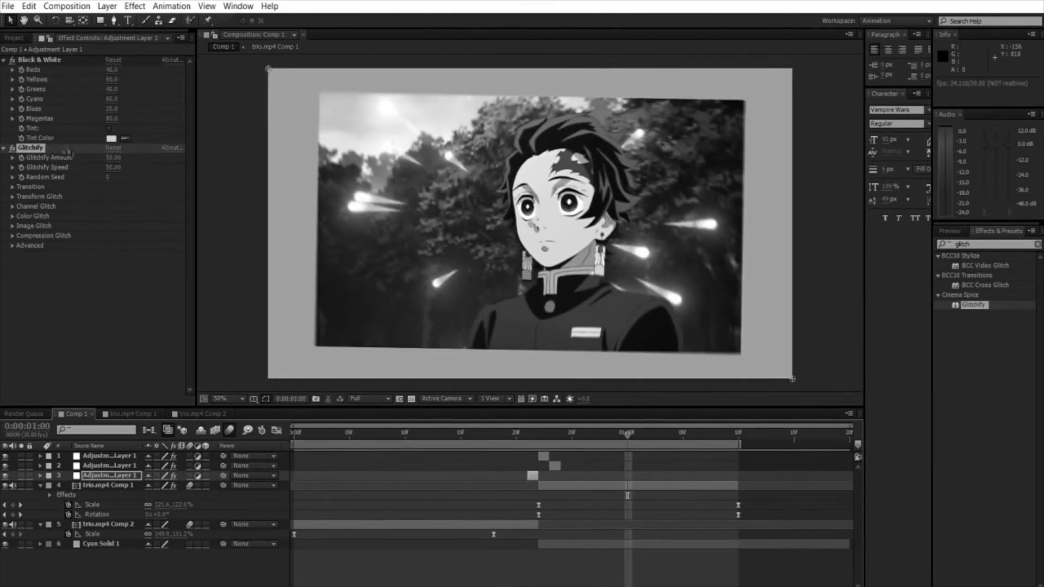
{"action": "key", "text": "Delete"}
{"action": "left_click", "coordinate": [547, 456]}
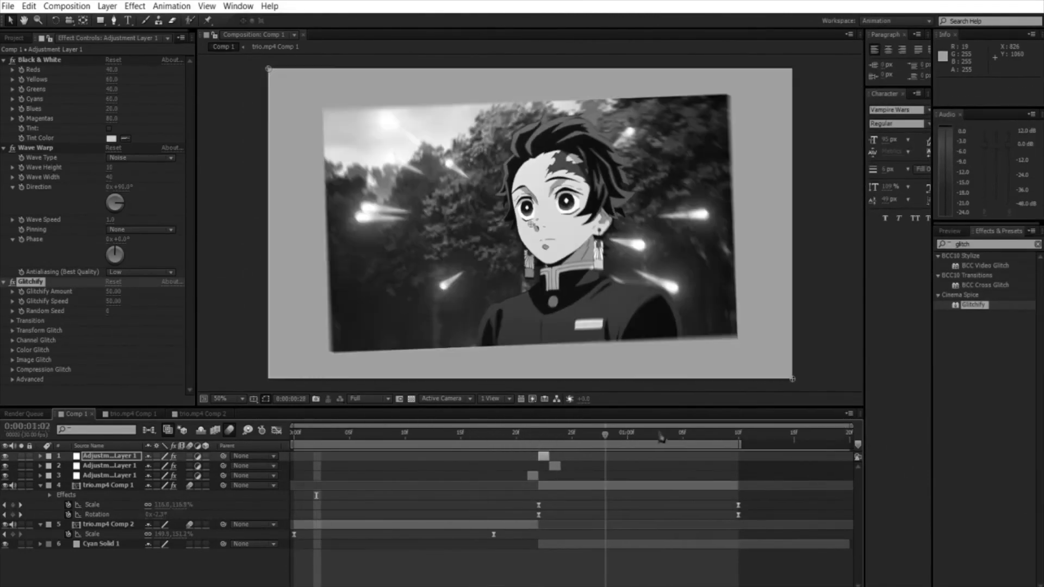
Step: Add a full-length adjustment layer above all layers and apply Magic Bullet Looks to it
{"action": "left_click_drag", "start_coordinate": [659, 433], "coordinate": [236, 488]}
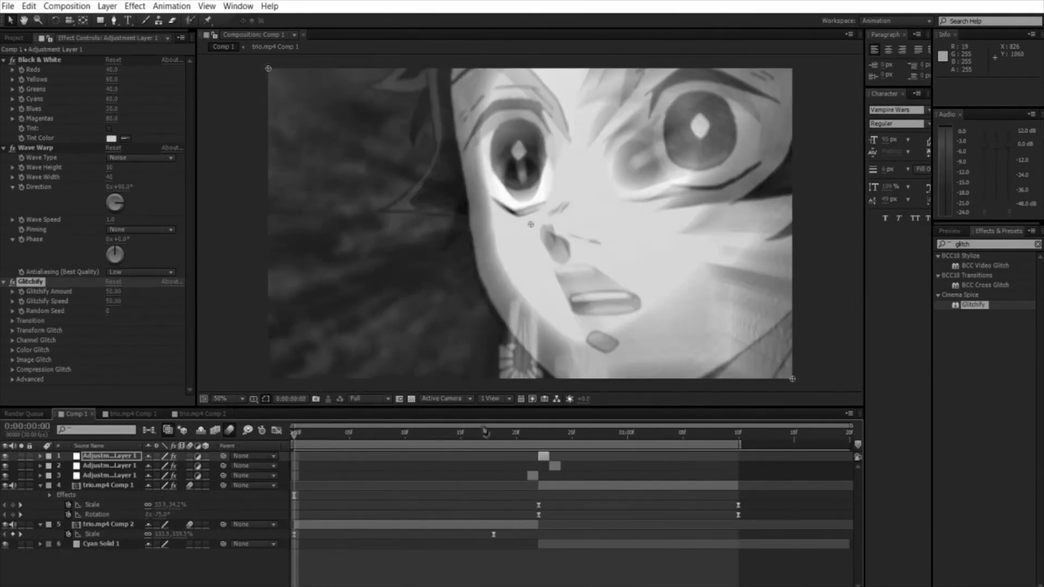
{"action": "key", "text": "ctrl+alt+y"}
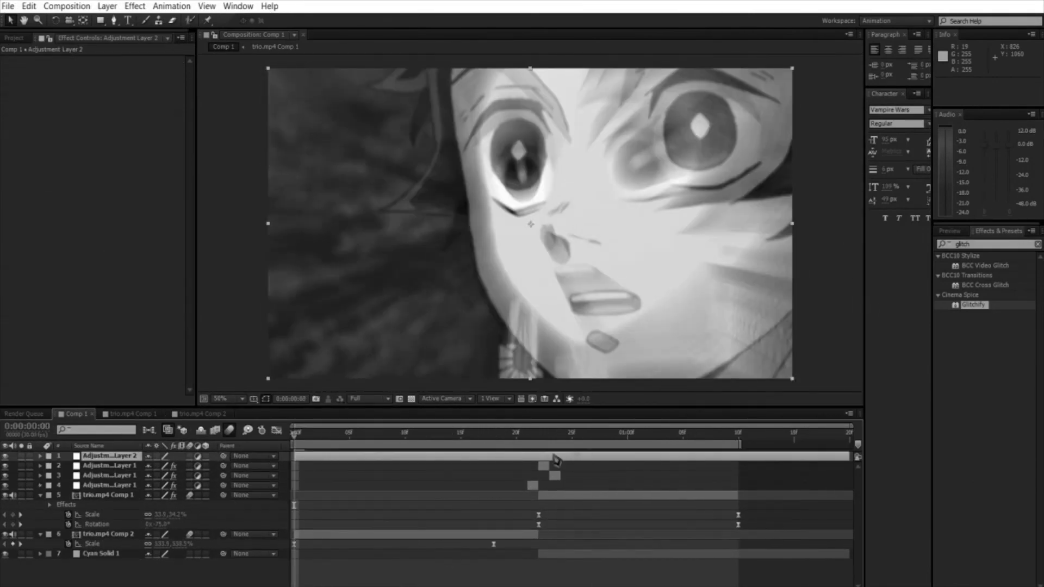
{"action": "left_click", "coordinate": [1037, 244]}
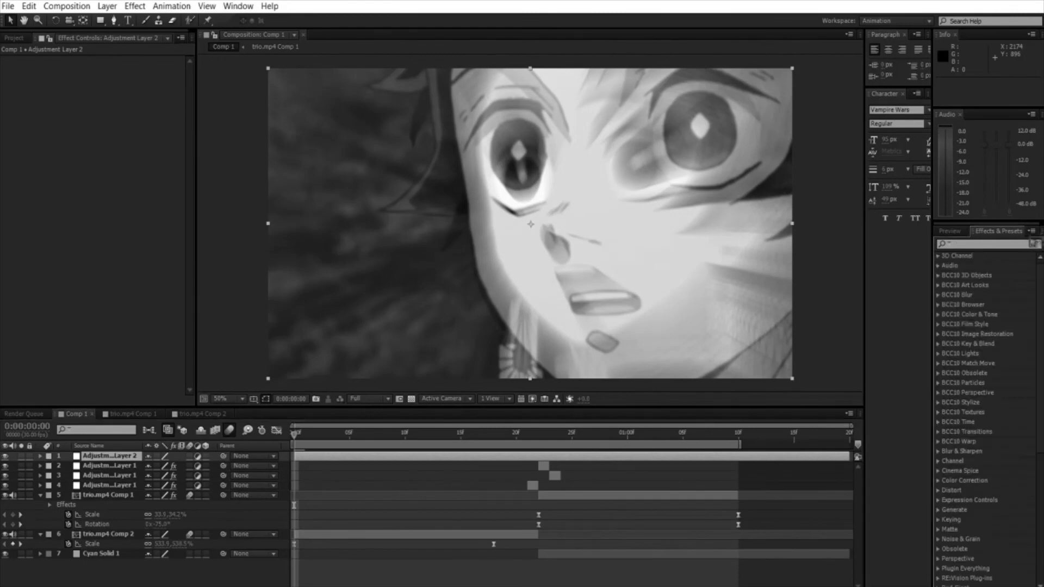
{"action": "type", "text": "looks"}
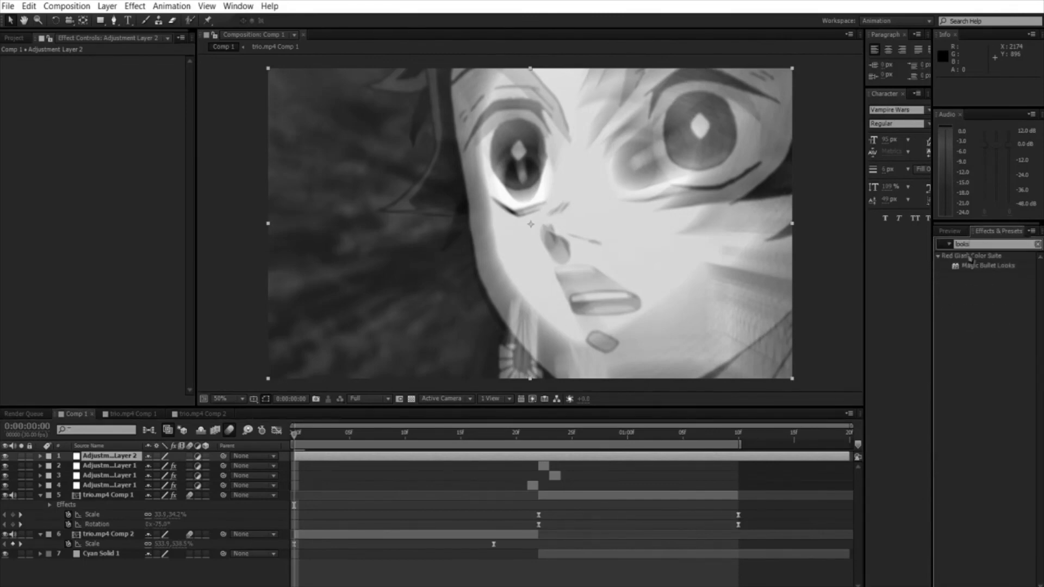
{"action": "left_click_drag", "start_coordinate": [987, 265], "coordinate": [71, 141]}
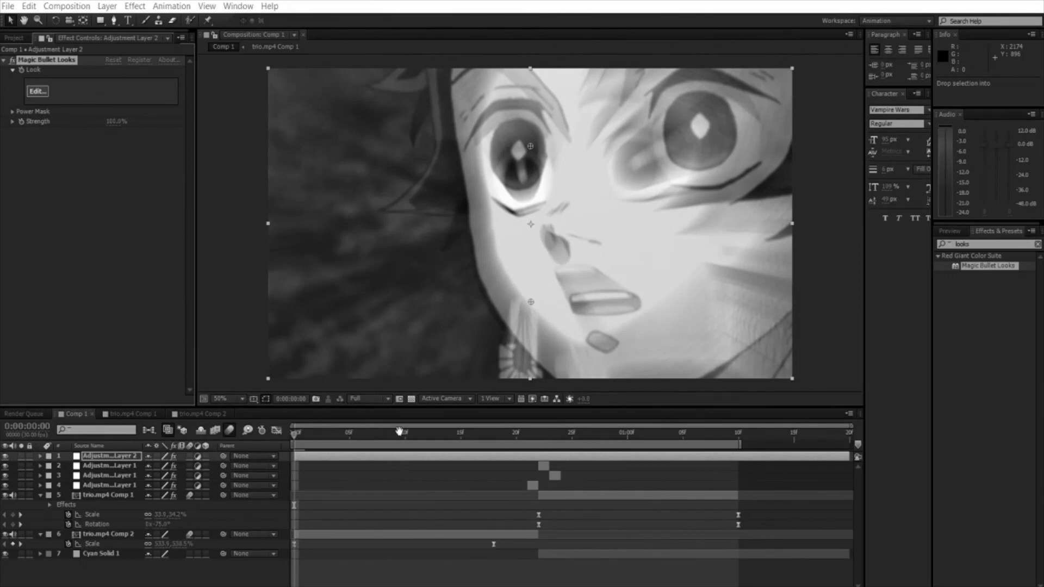
{"action": "left_click", "coordinate": [382, 433]}
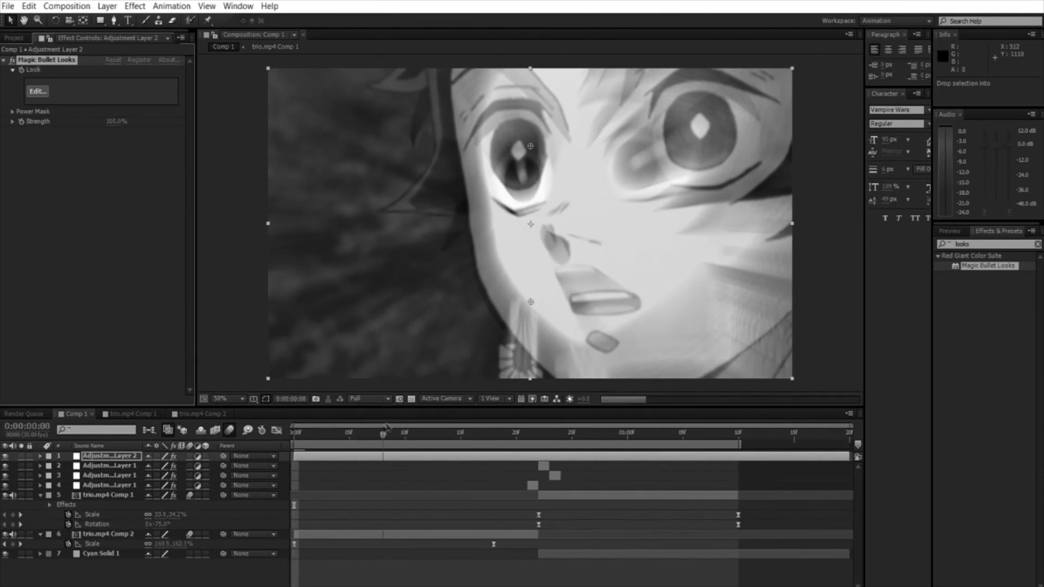